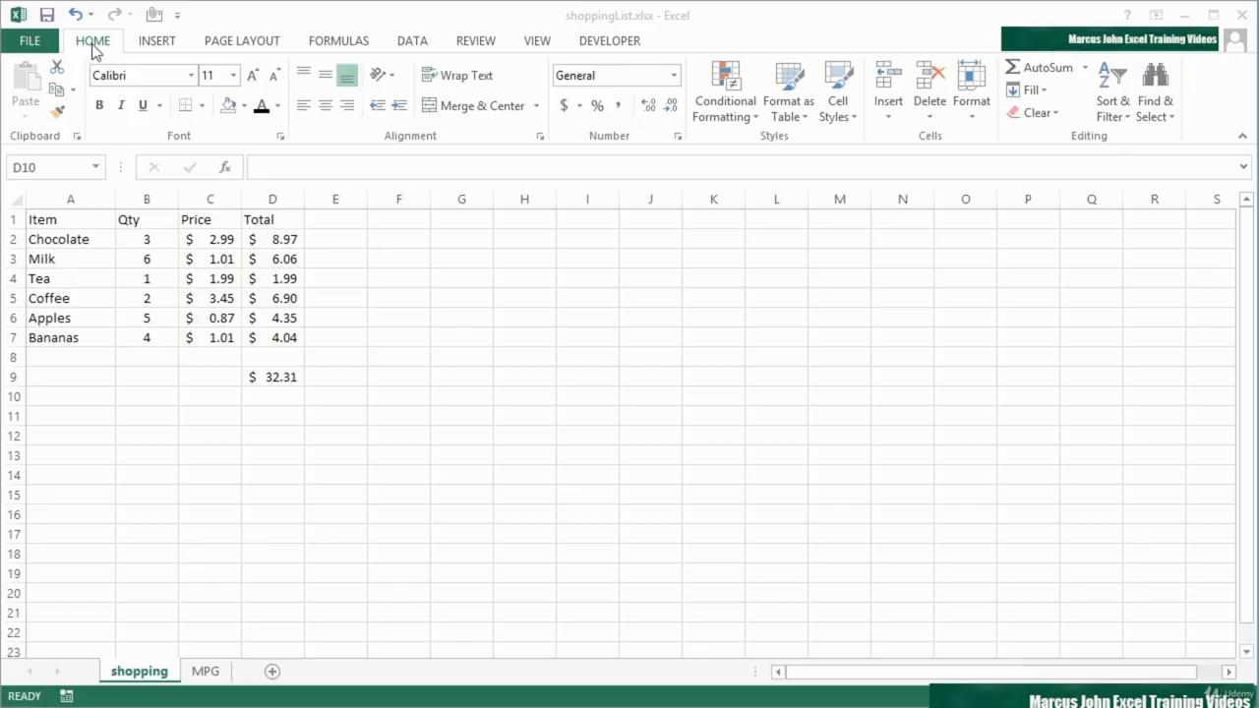
Step: Look over the MPG sheet with the car fuel costs, returning to the shopping sheet at the end
left_click(95, 51)
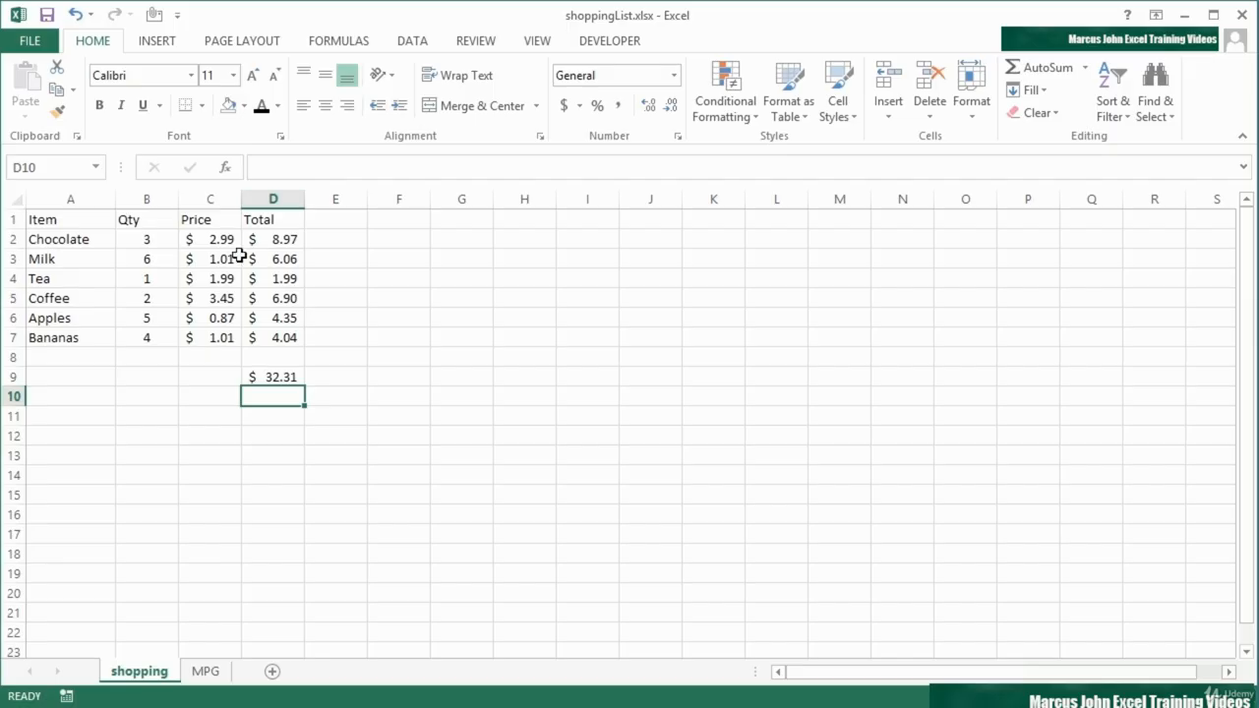
left_click(206, 671)
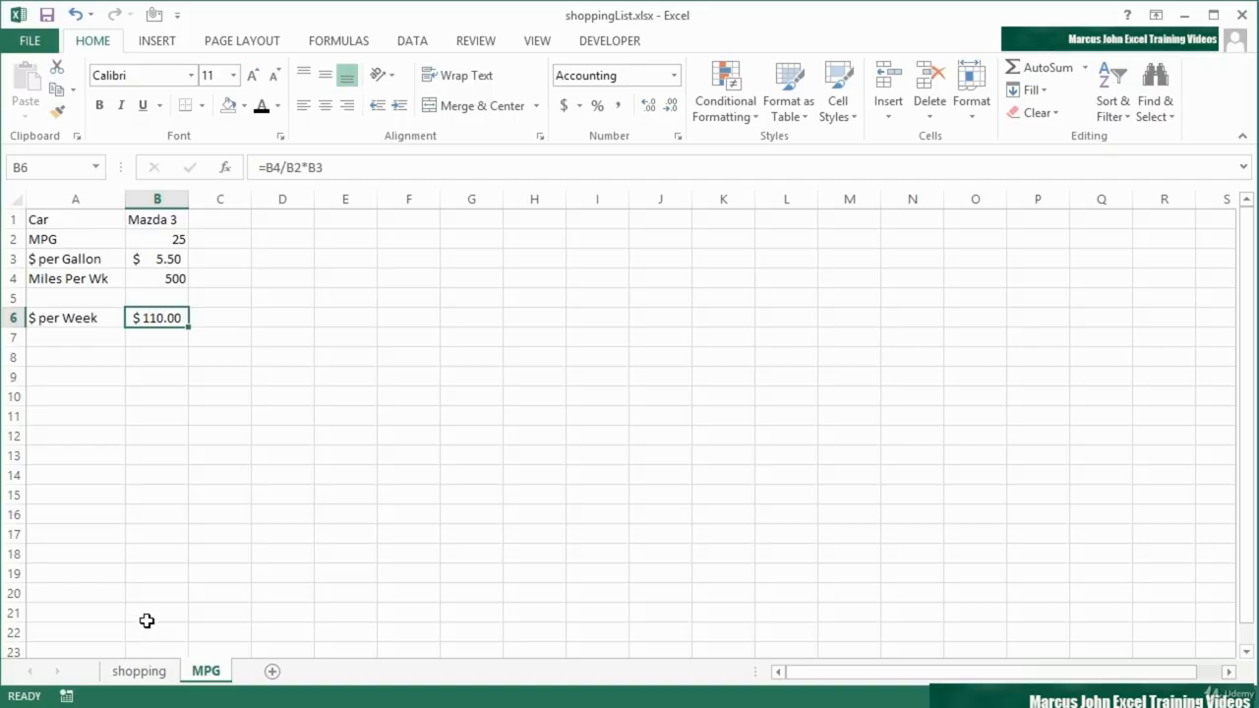
left_click(139, 672)
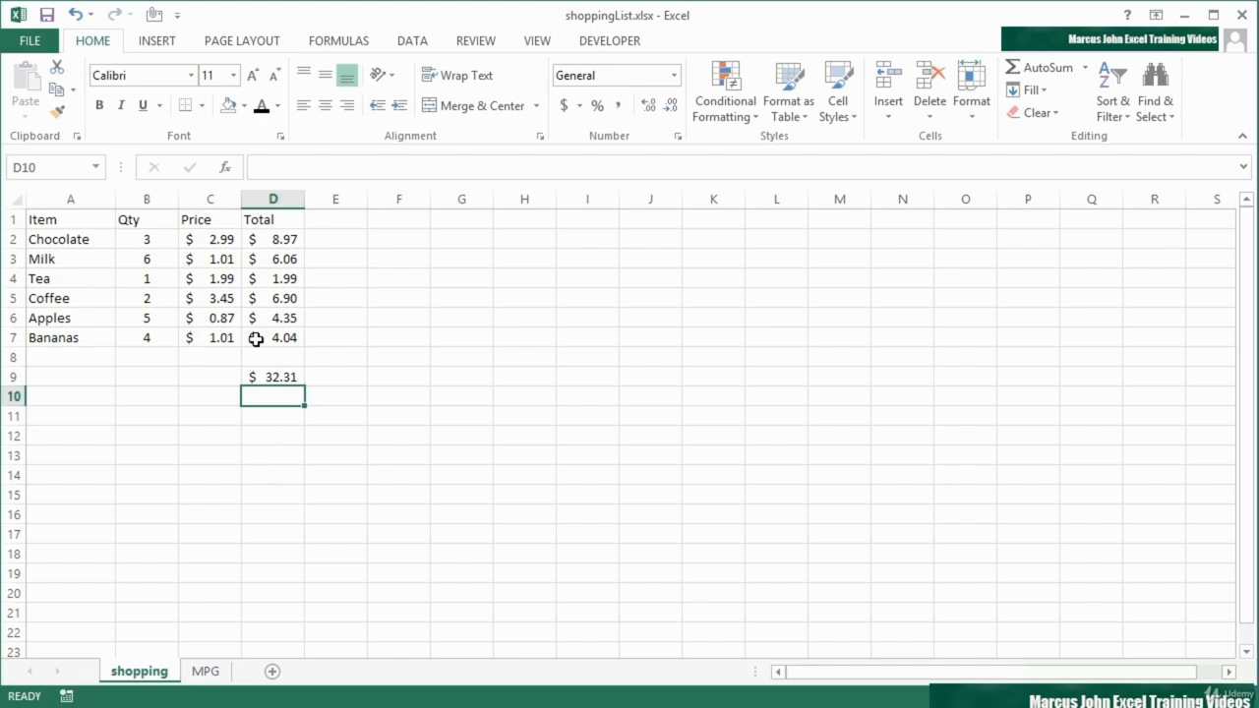
Step: Set the price of Milk to 0.99 and make the grand total in D9 bold
left_click(218, 261)
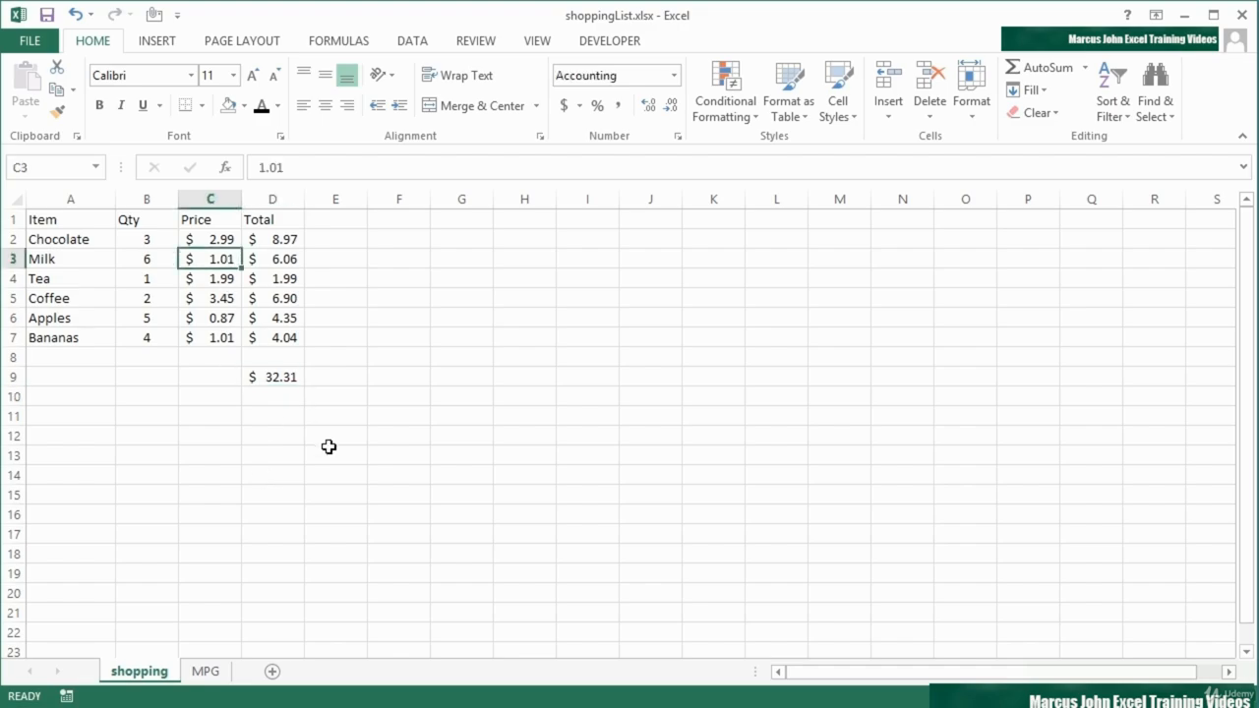
type(".99")
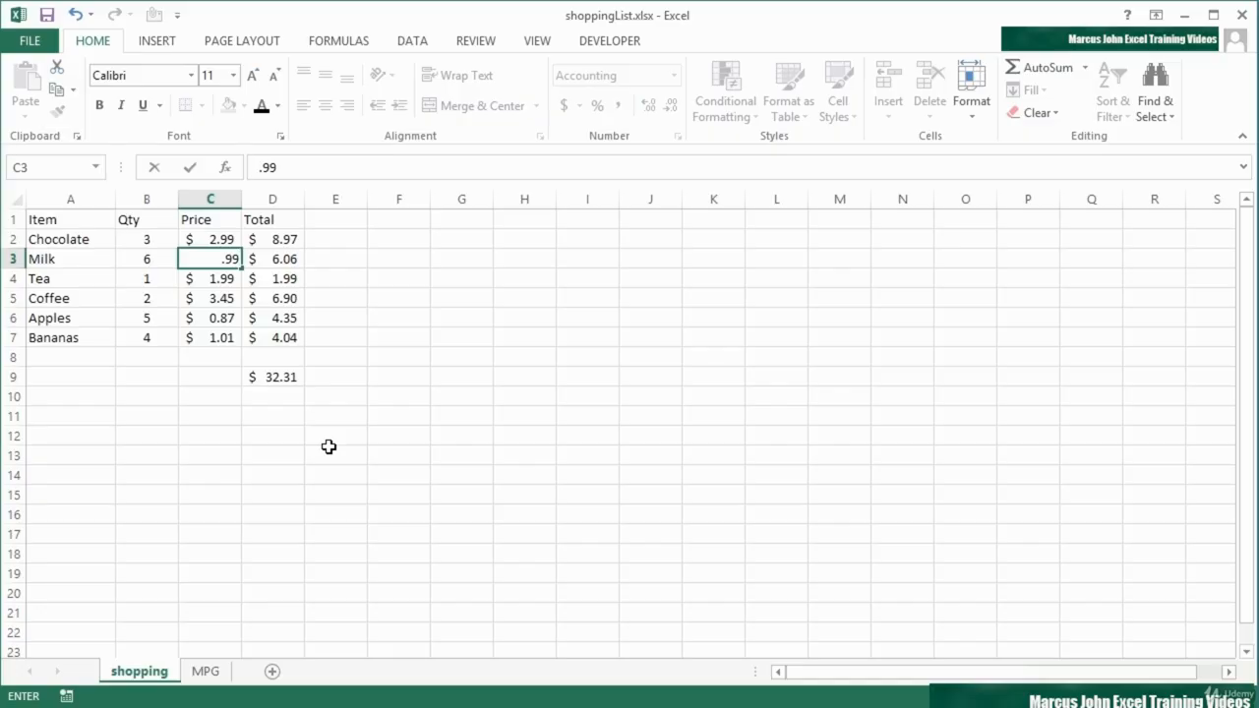
key("Return")
key("Up")
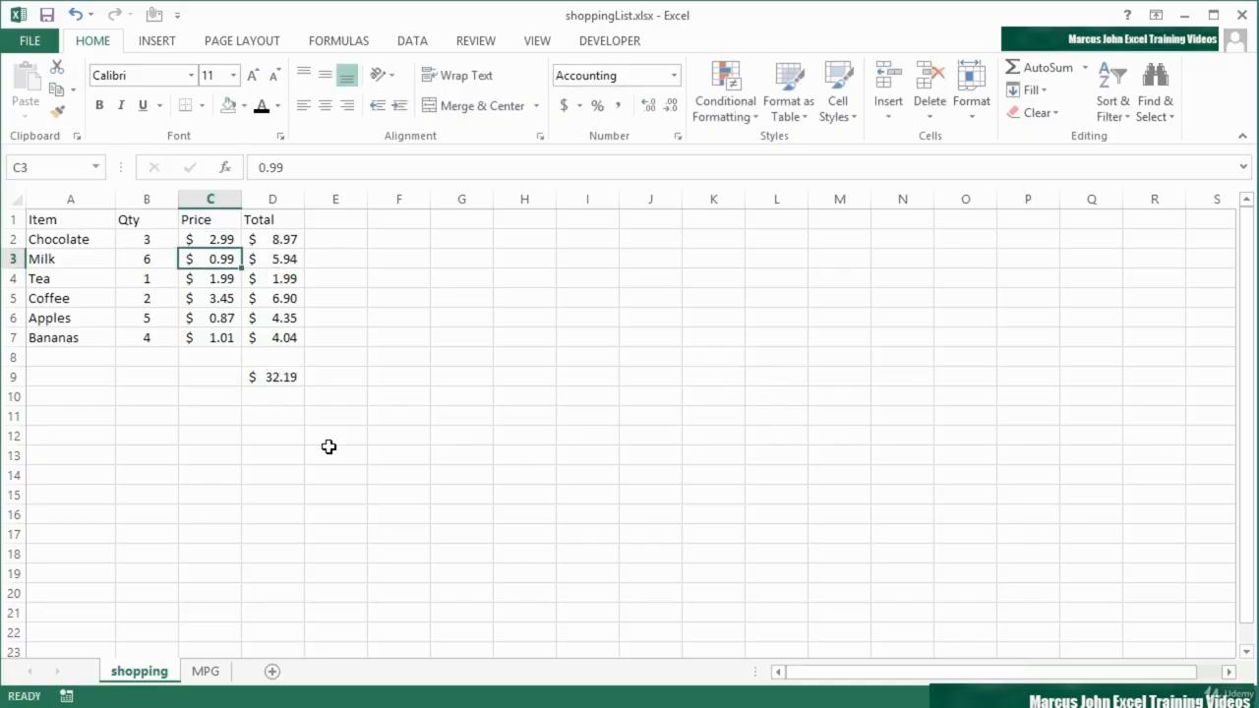
left_click(284, 380)
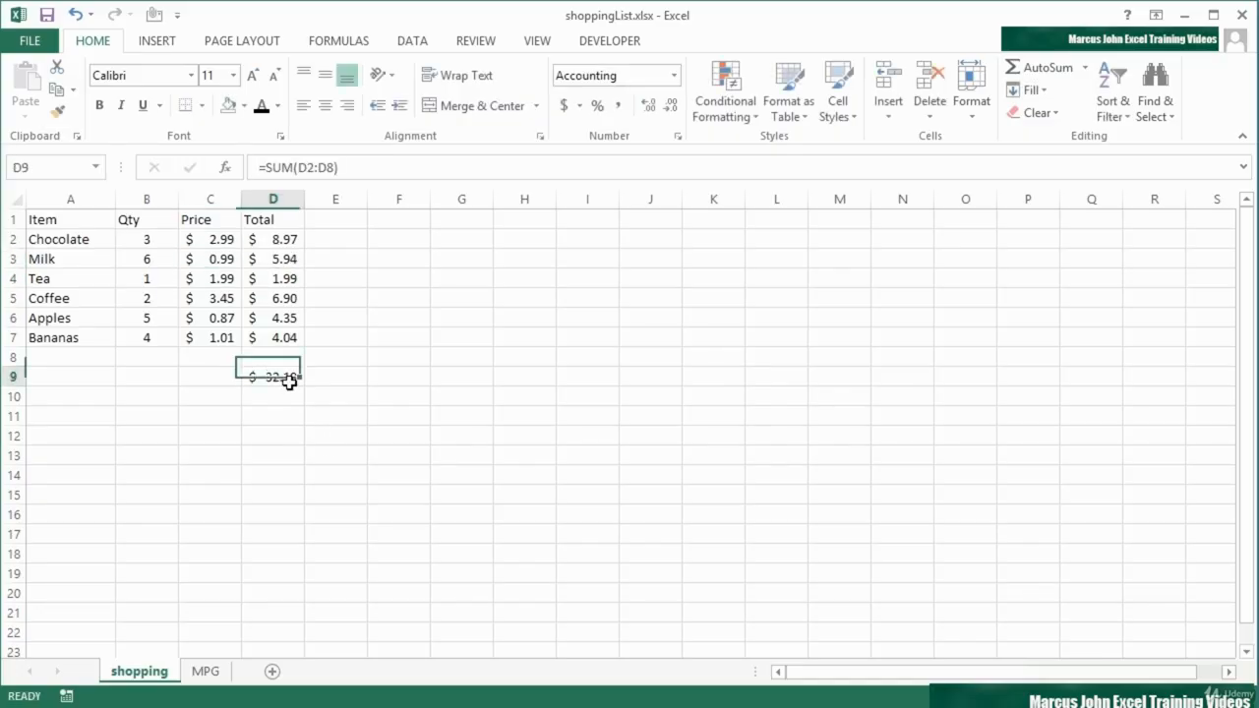
left_click(99, 105)
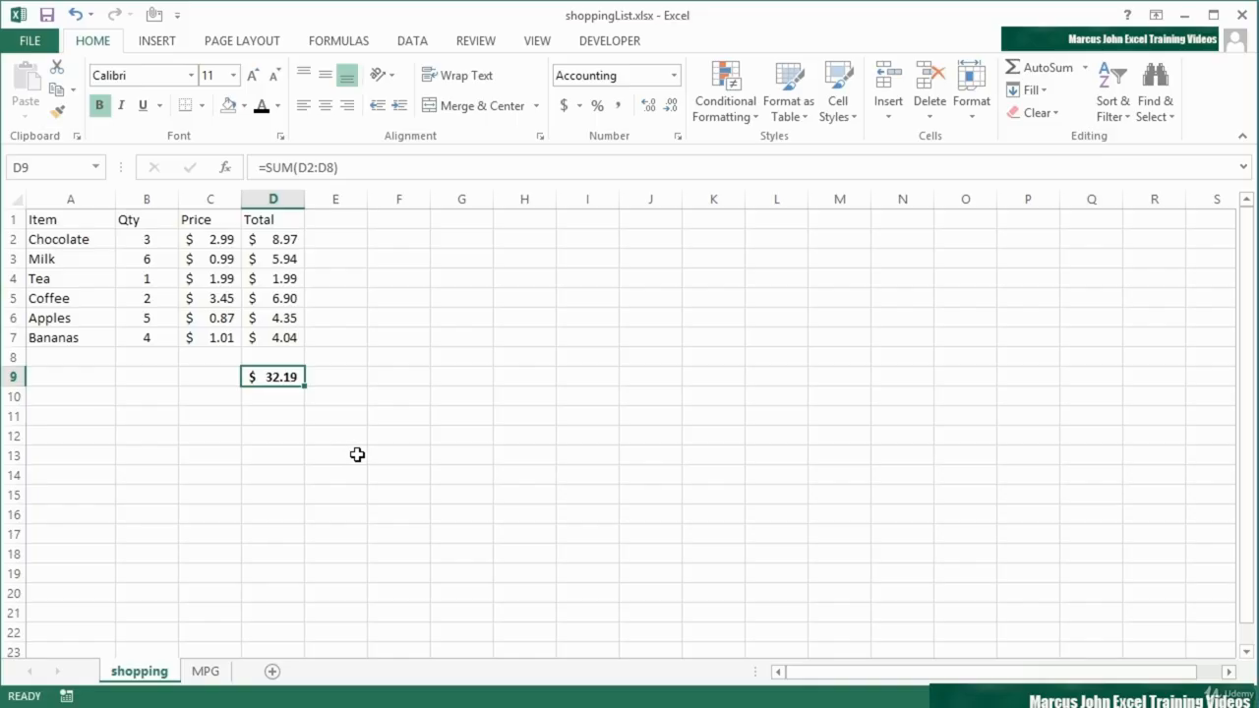
Step: Run Goal Seek on the grand total in D9 with target value 30, changing the Apples quantity in B6, and accept the solution
left_click(412, 41)
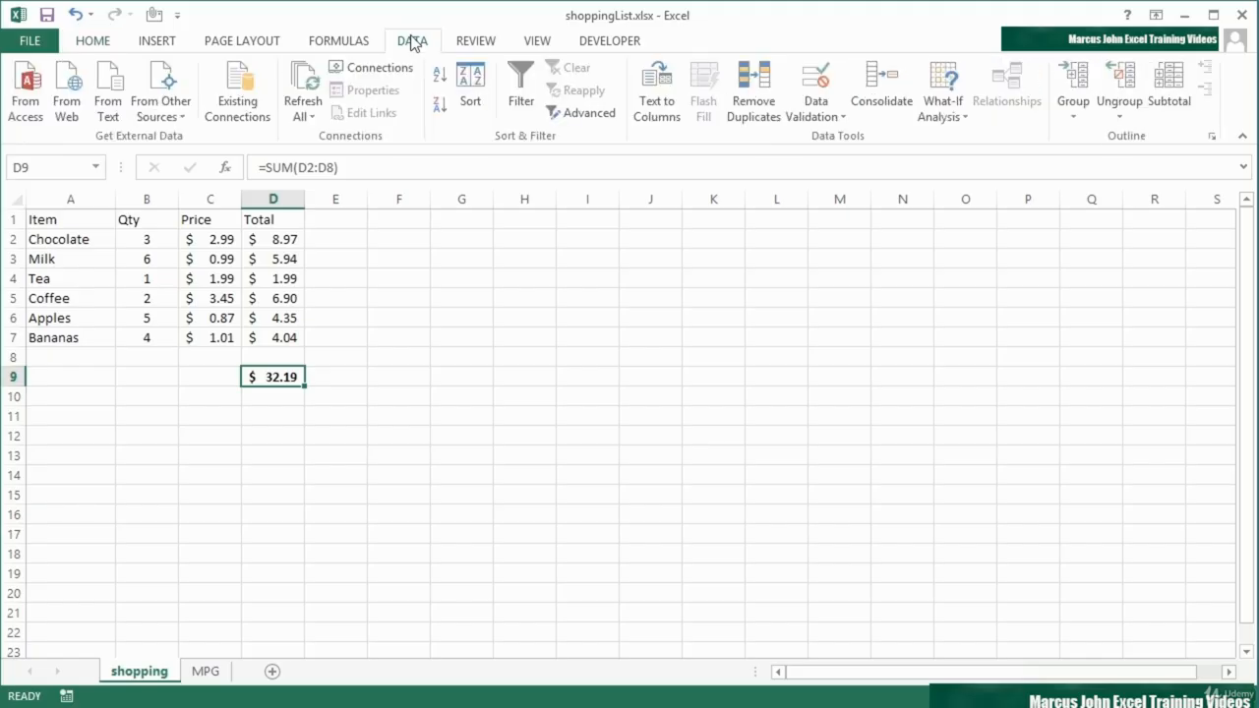
left_click(952, 123)
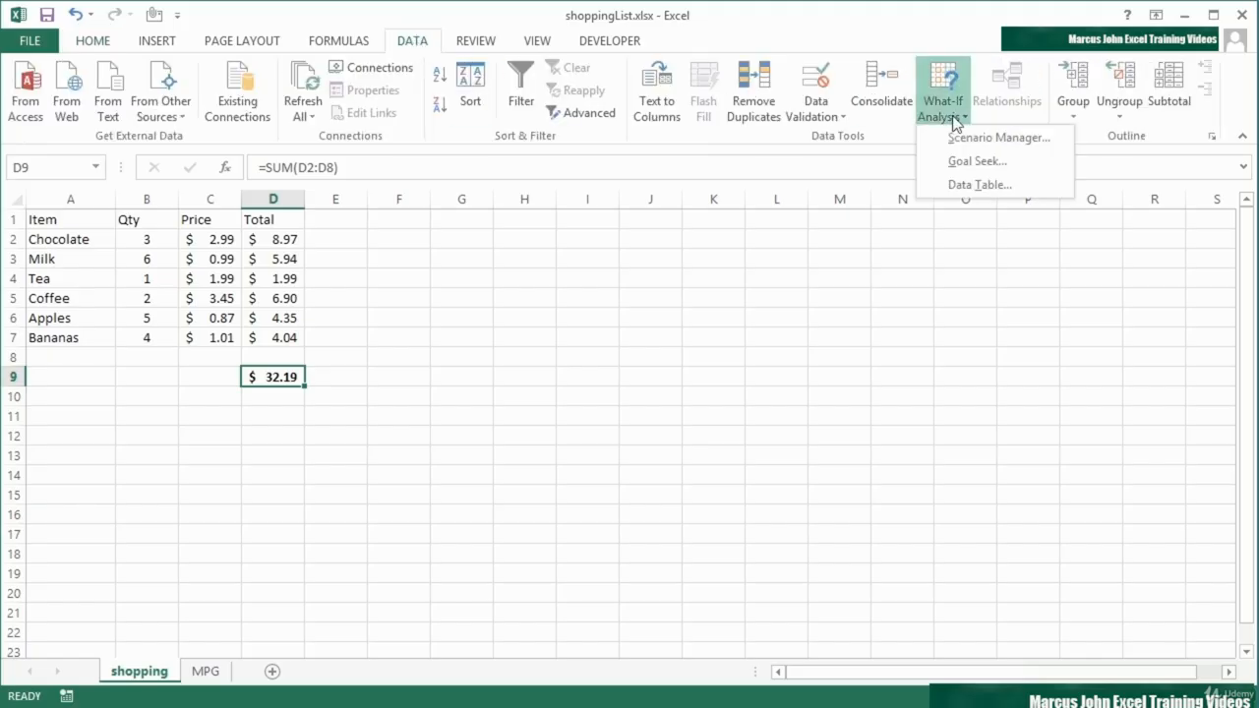
left_click(990, 162)
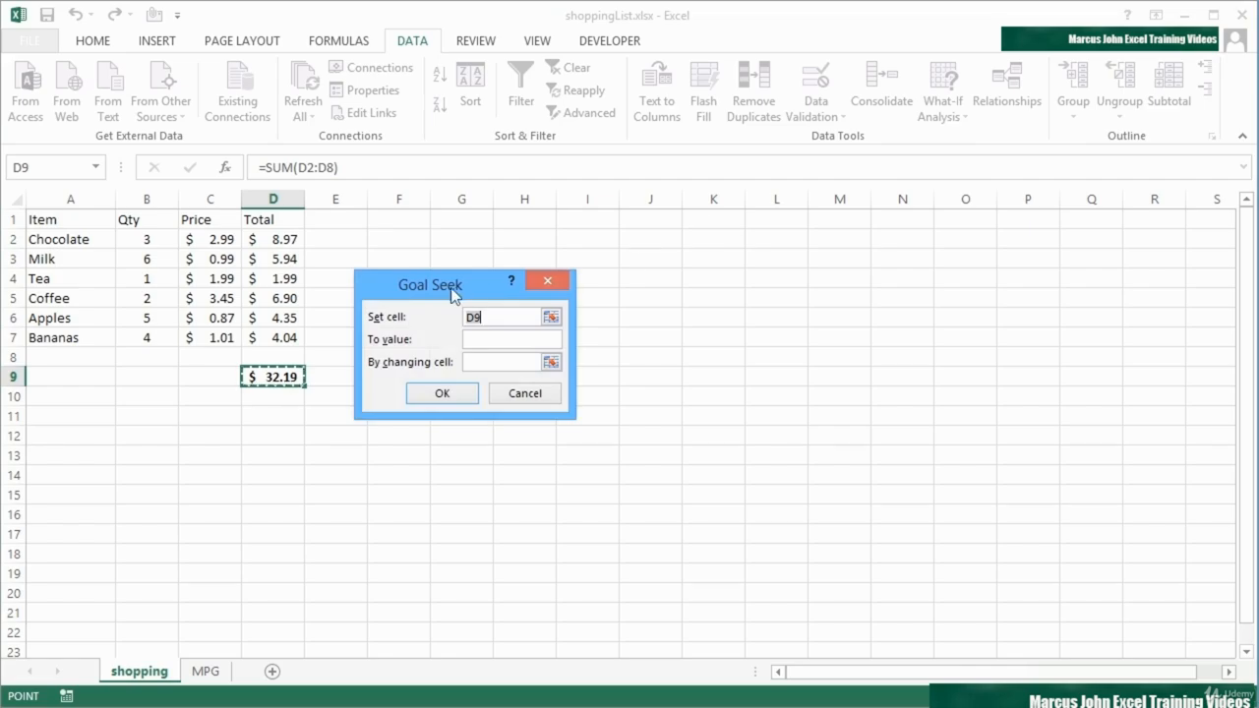
left_click_drag(455, 290, 535, 275)
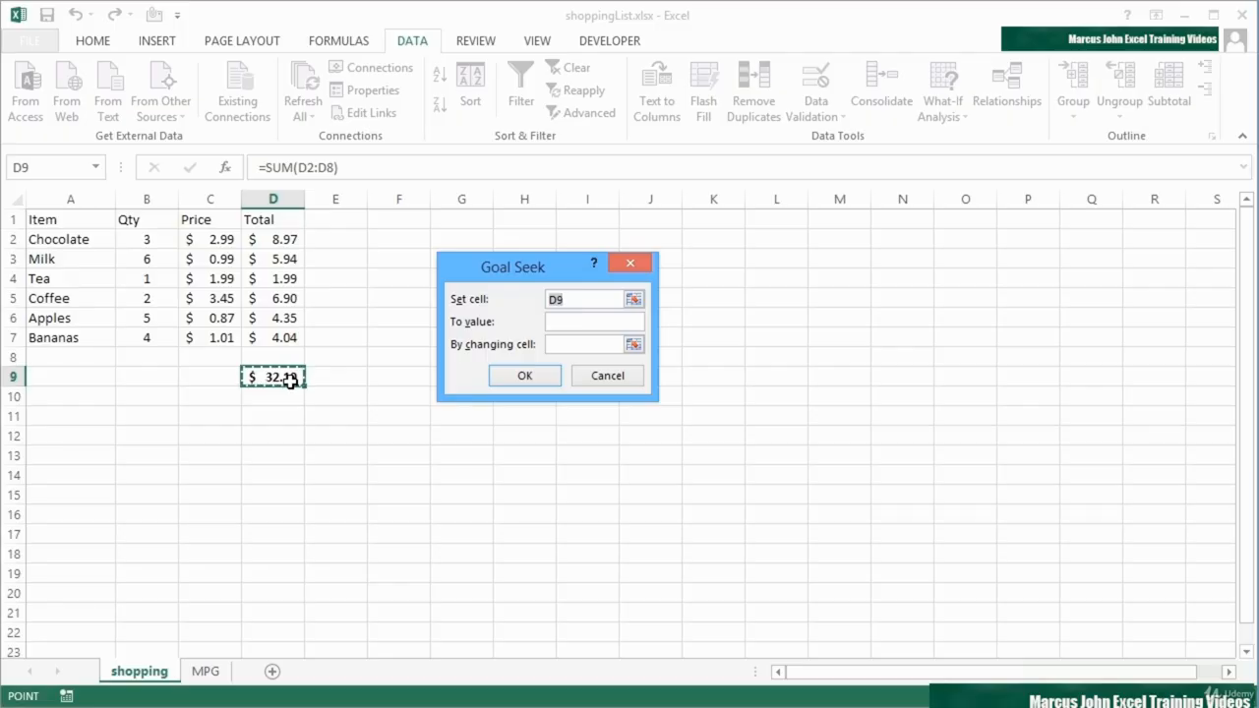
key("Tab")
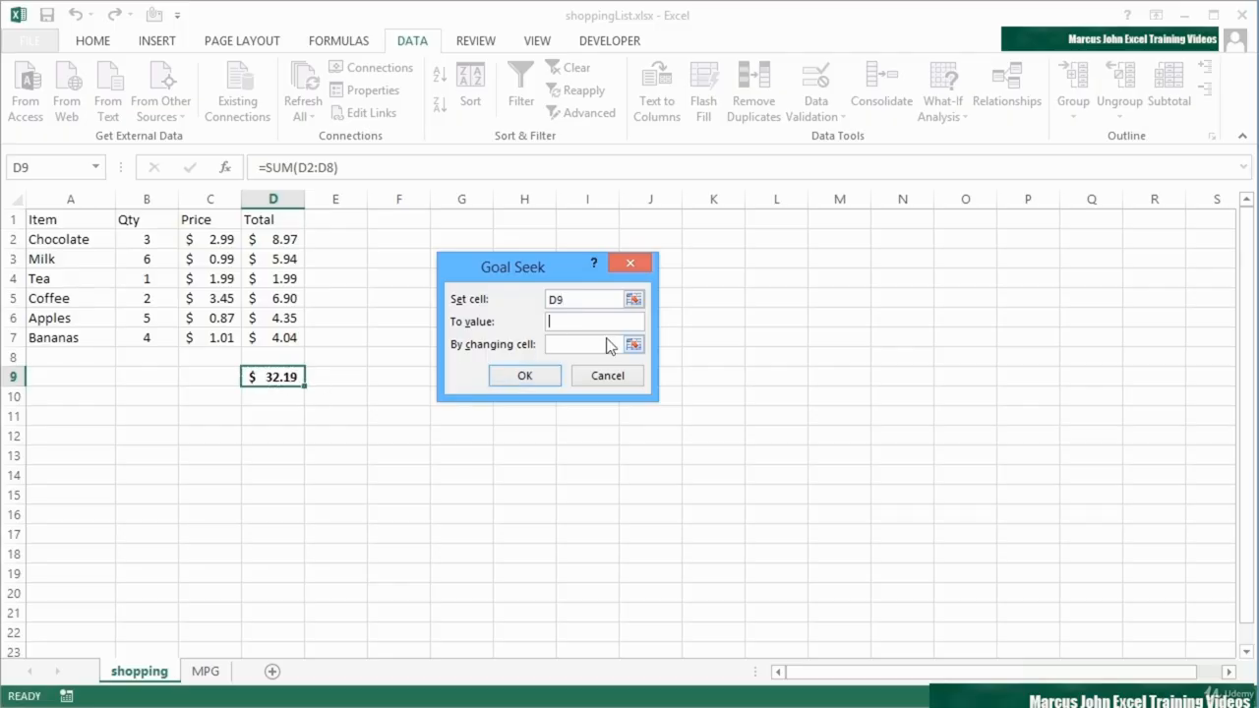
type("30")
left_click(563, 345)
left_click(148, 318)
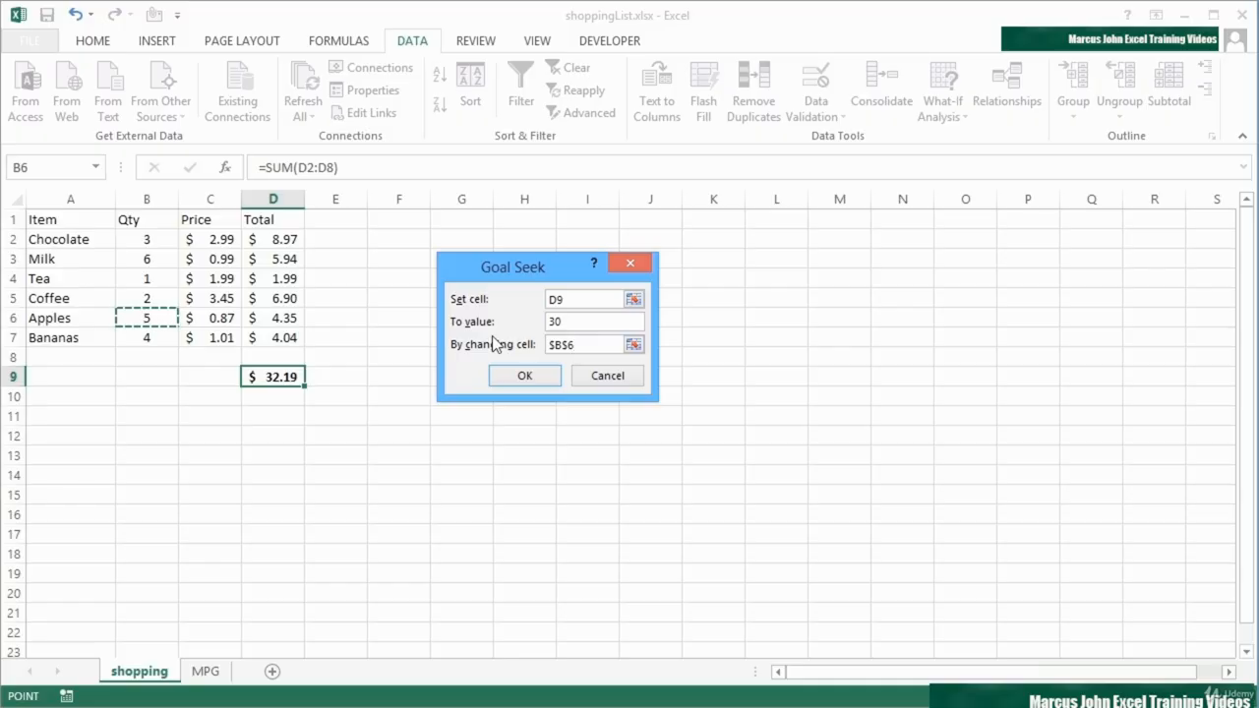
left_click(529, 376)
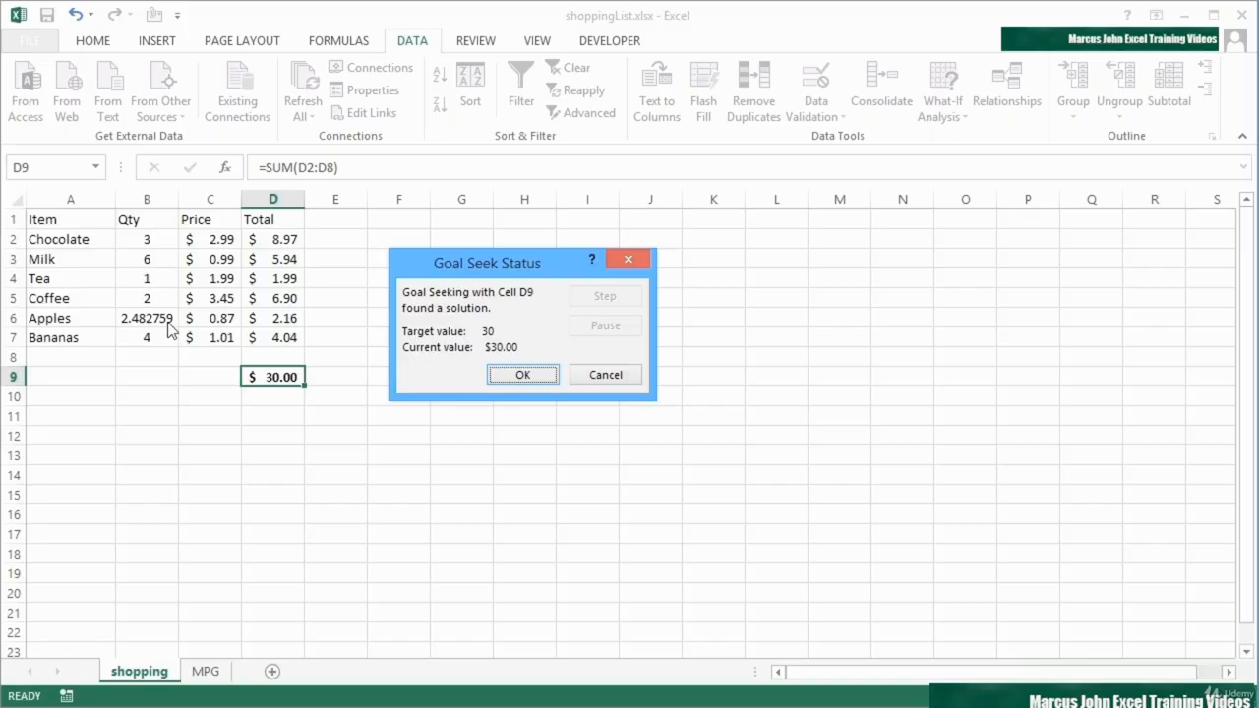
left_click(522, 375)
Step: Replace the Apples quantity in B6 with the whole number 2
left_click(161, 322)
type("2")
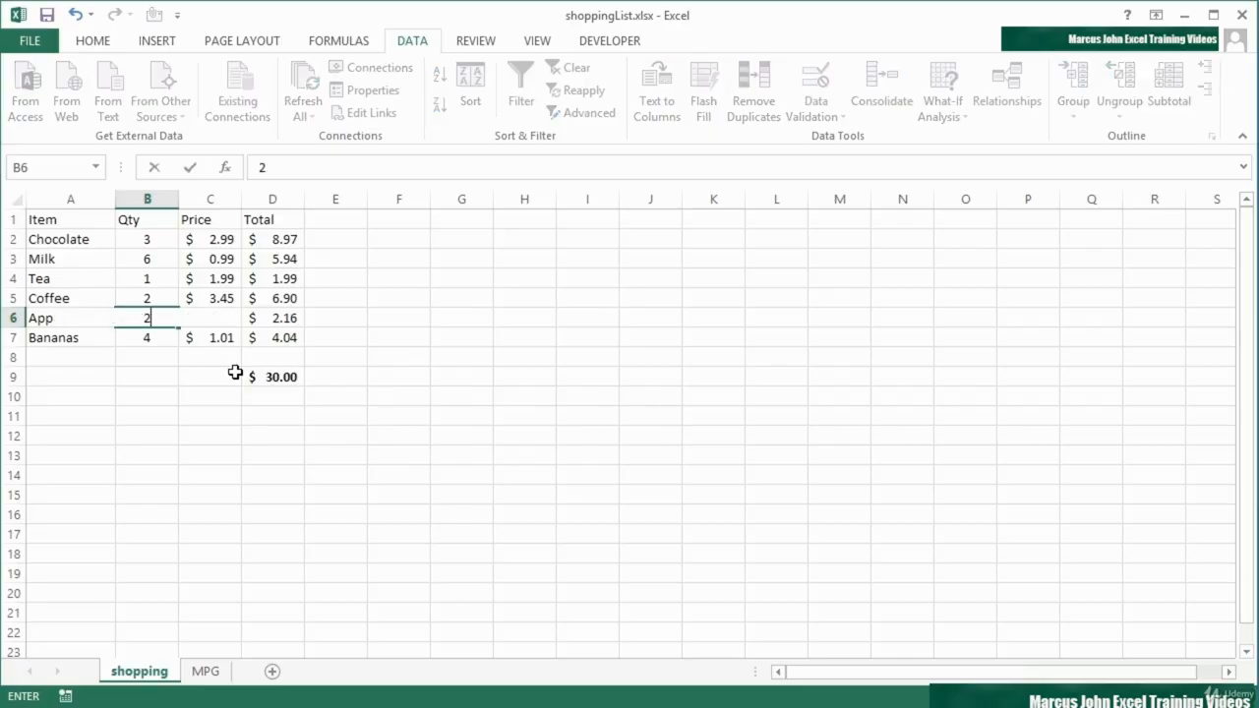
key("Return")
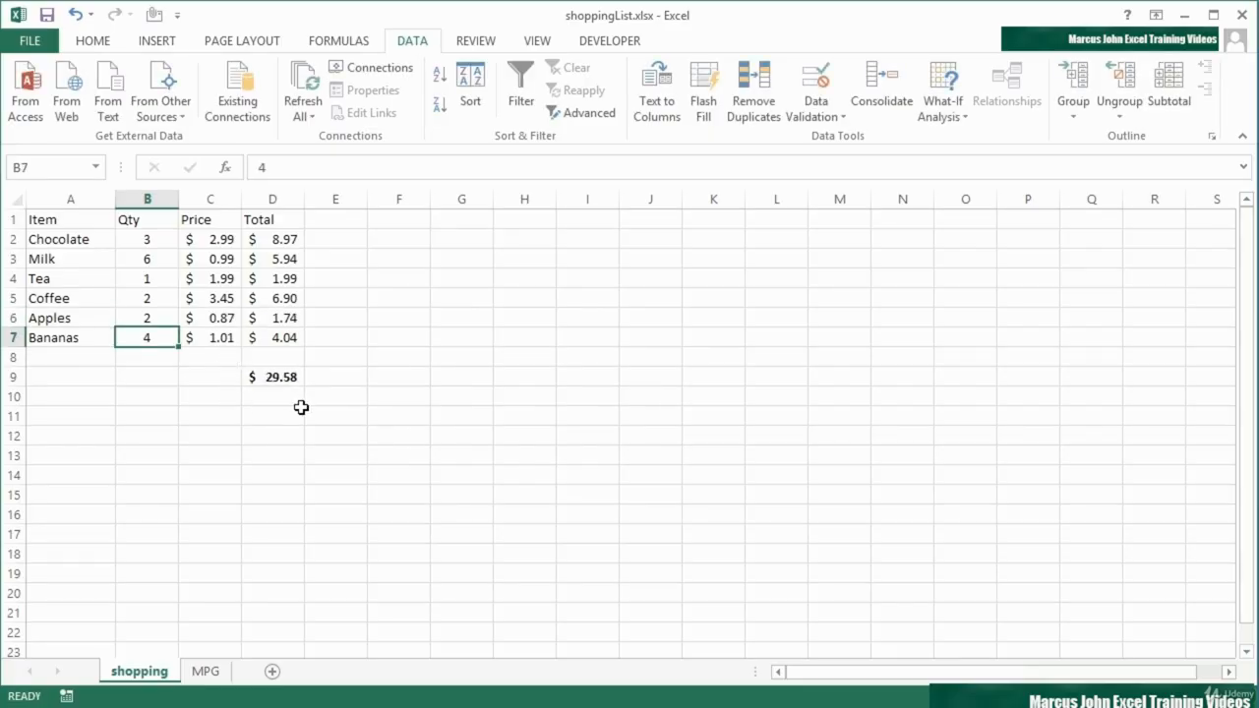
Step: Run Goal Seek on the grand total in D9 with target value 50, changing the Chocolate quantity in B2, and accept the solution
left_click(284, 375)
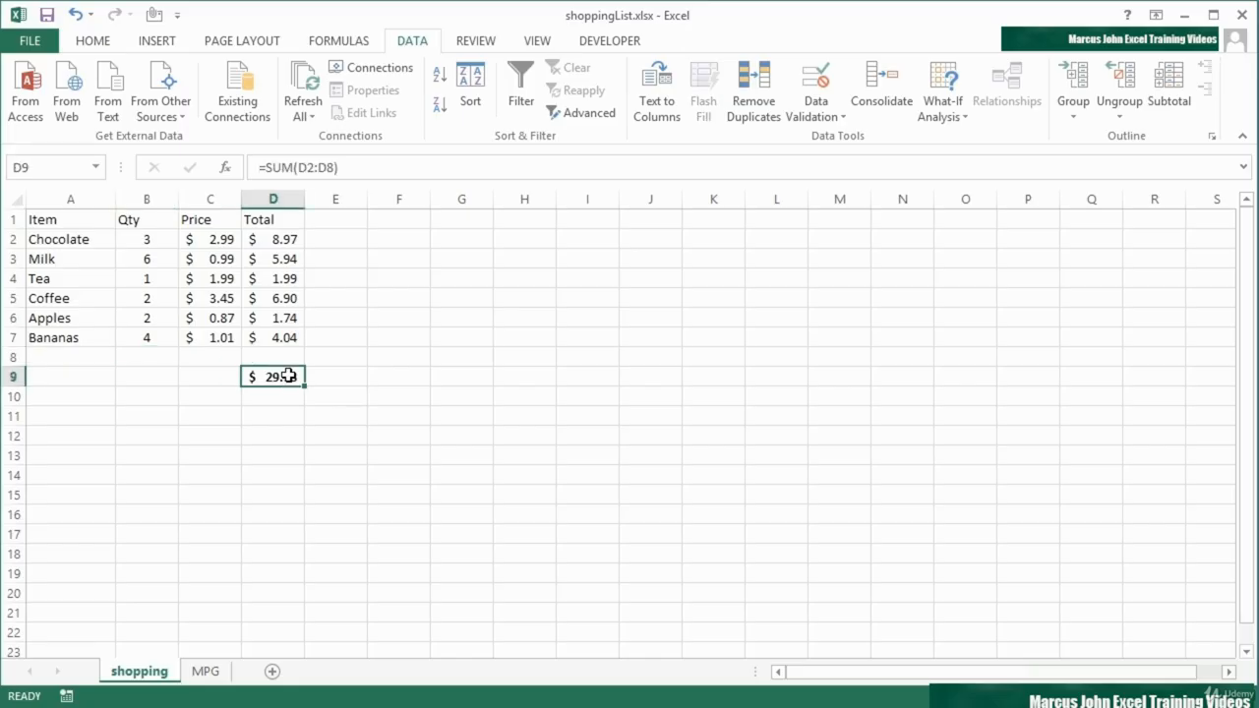
left_click(951, 117)
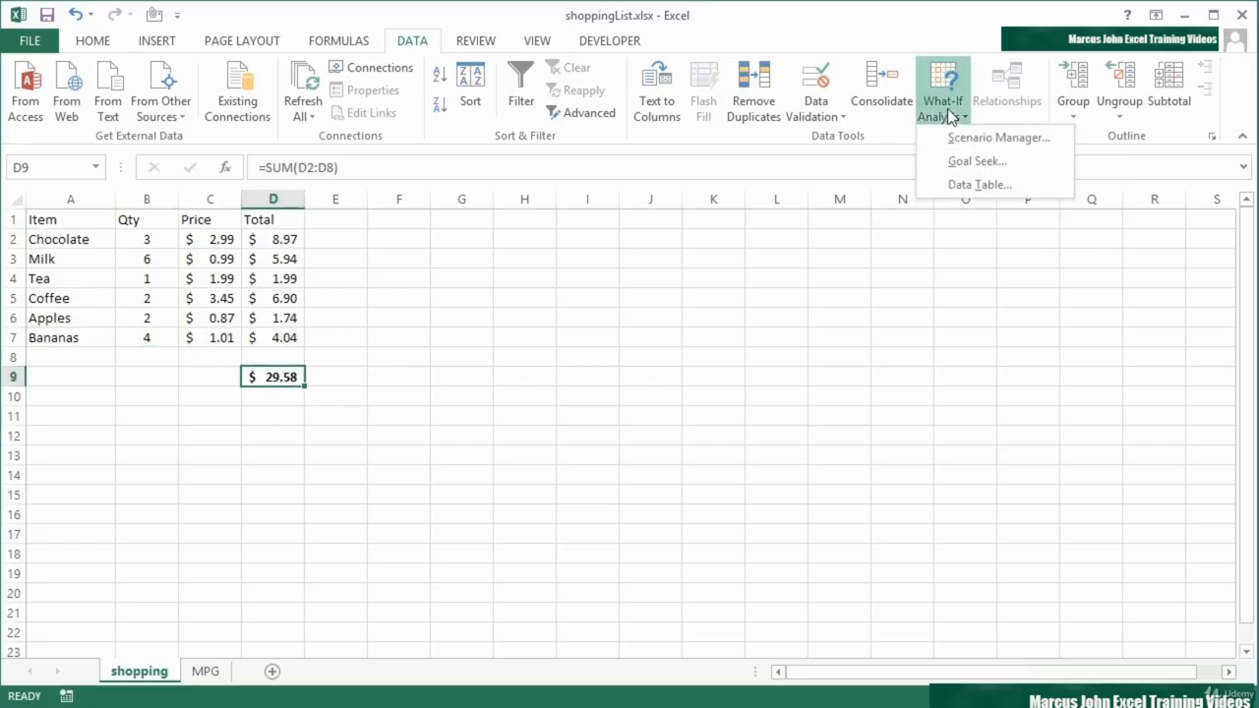
left_click(976, 163)
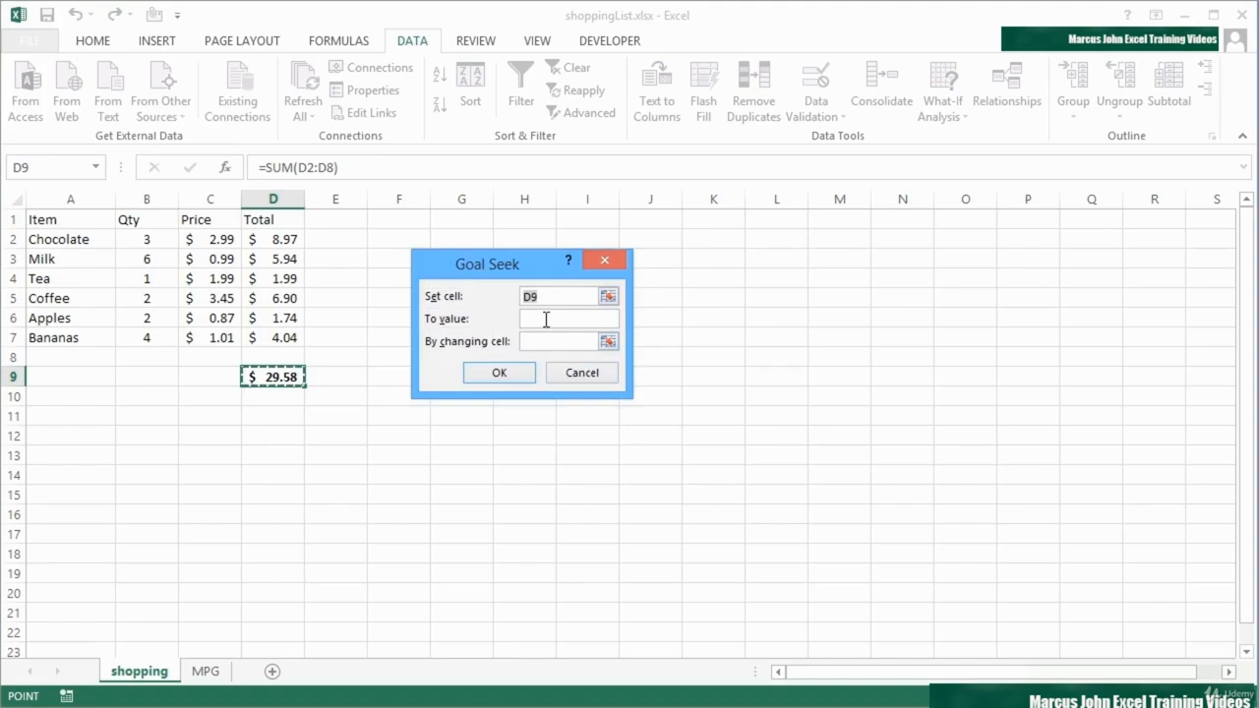
left_click(577, 318)
type("50")
left_click(556, 341)
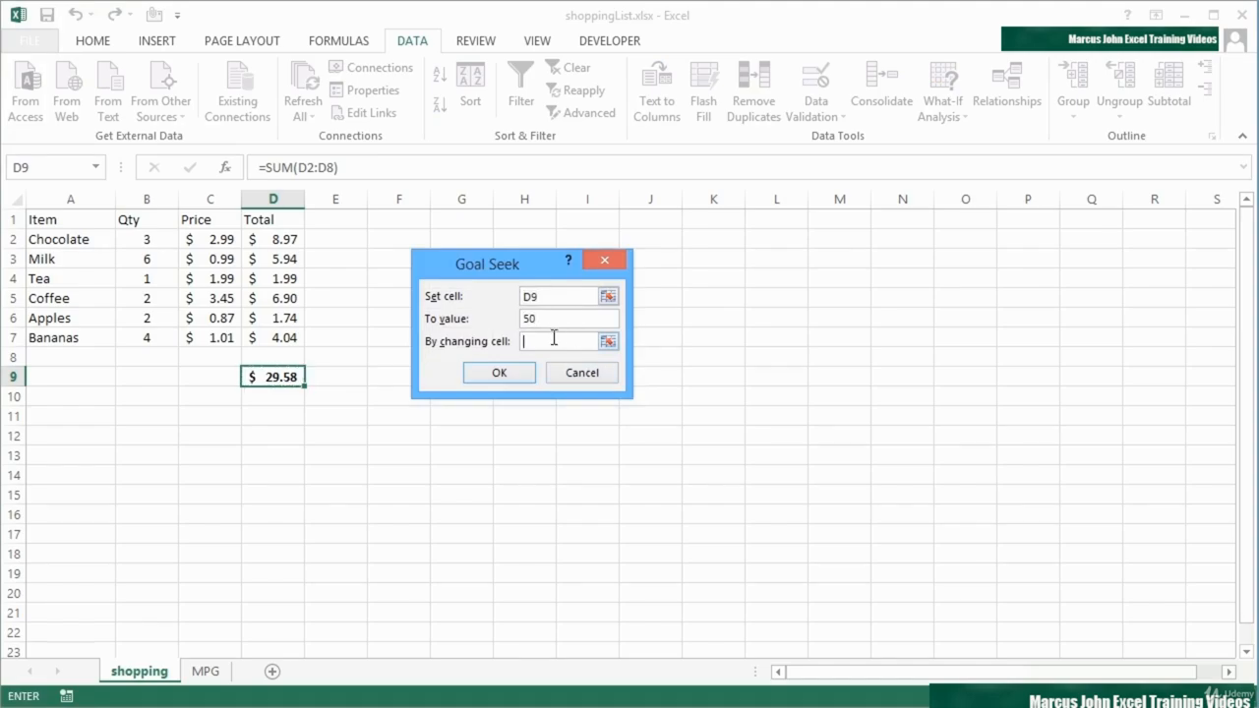
left_click(154, 239)
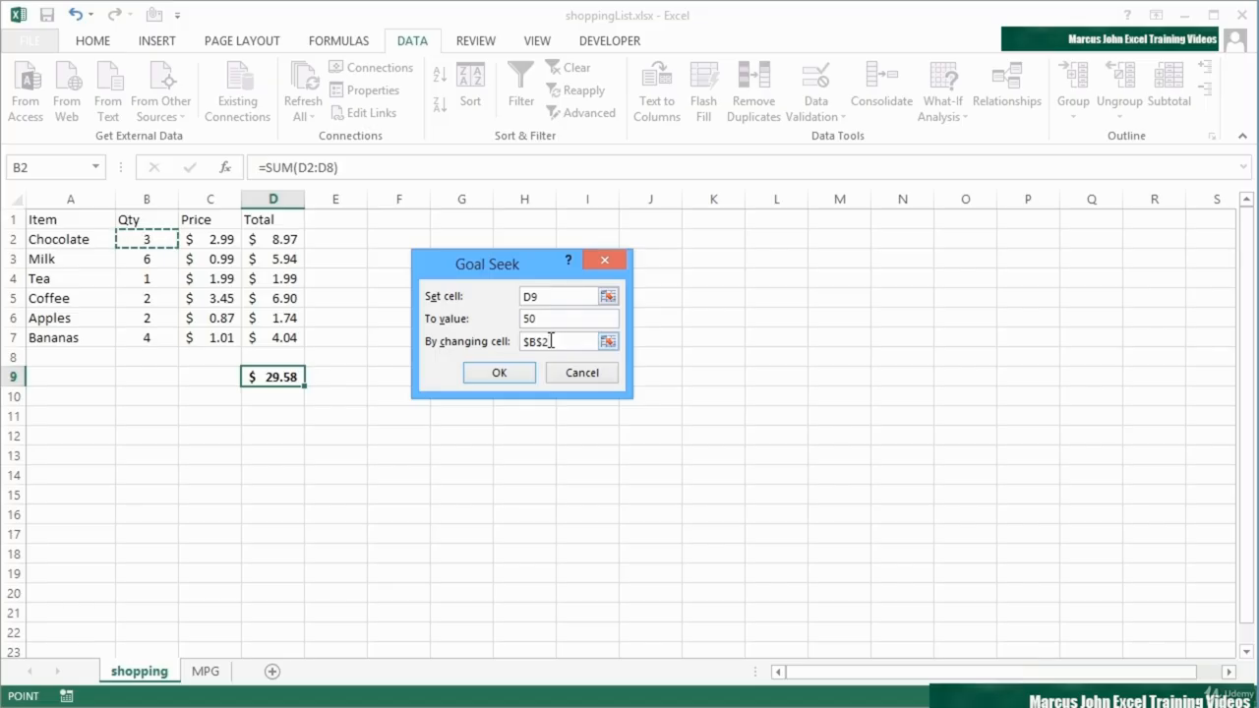
left_click(497, 372)
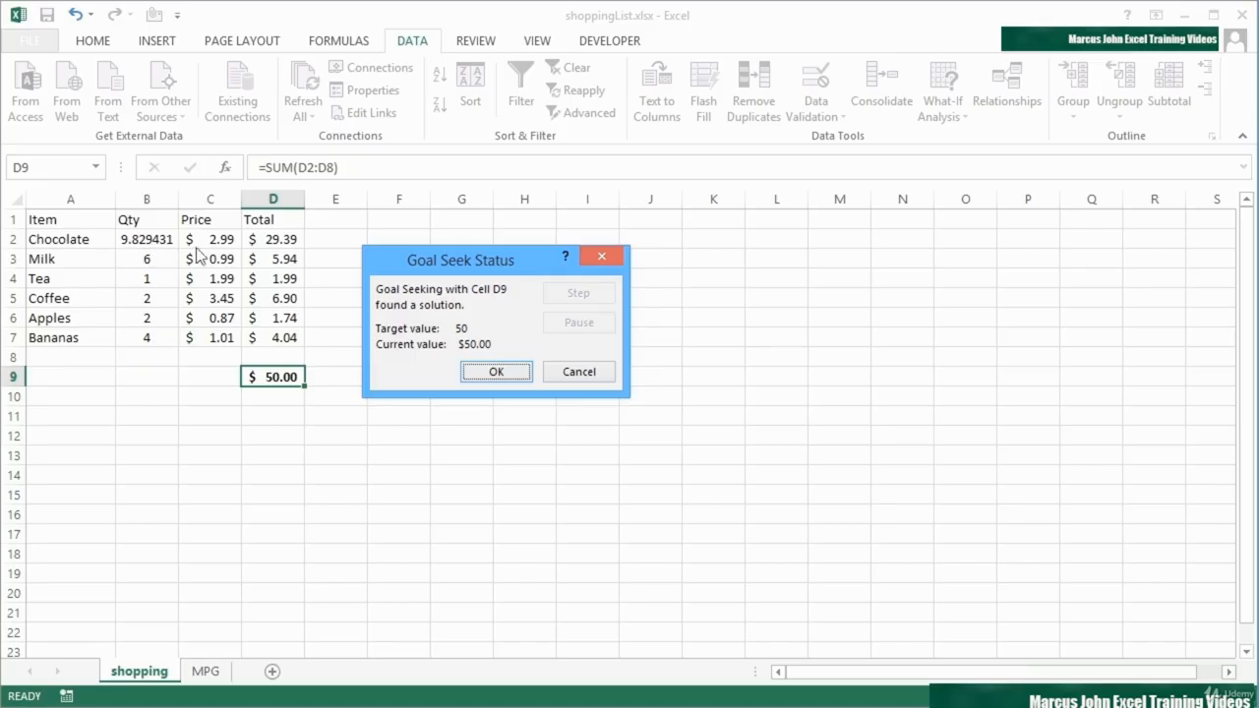
left_click(505, 371)
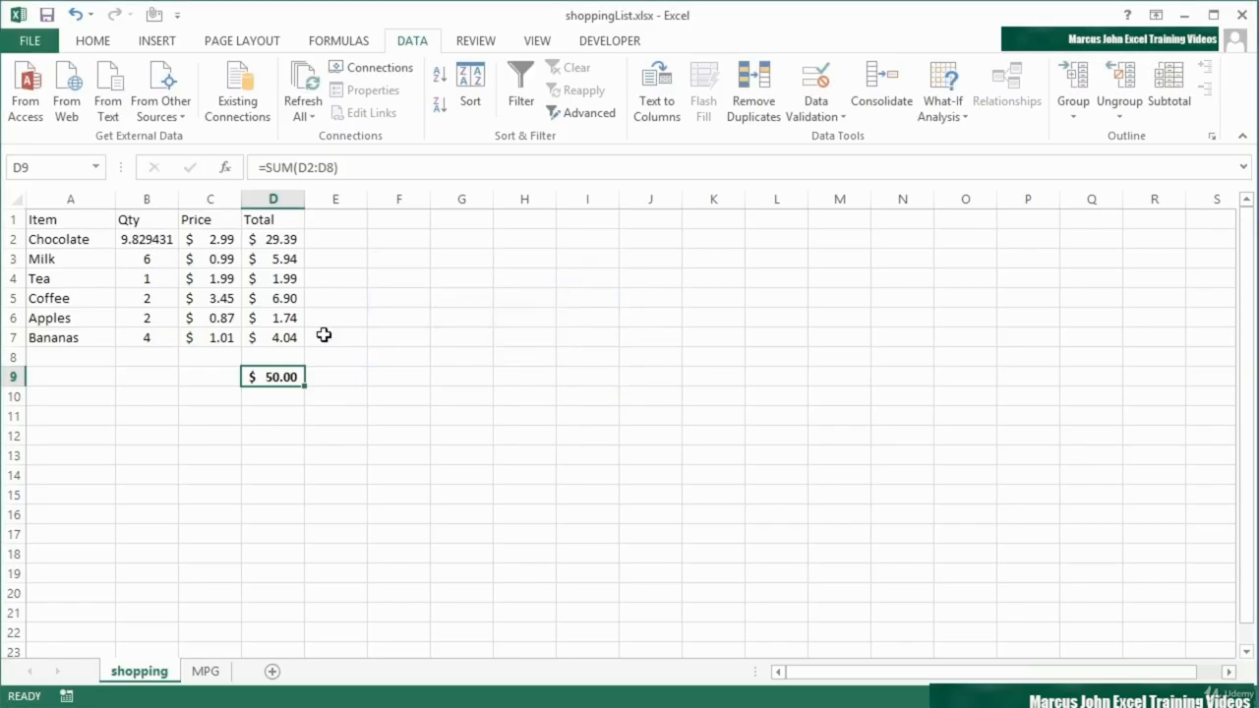
Step: Replace the Chocolate quantity in B2 with the whole number 9
left_click(163, 241)
type("9")
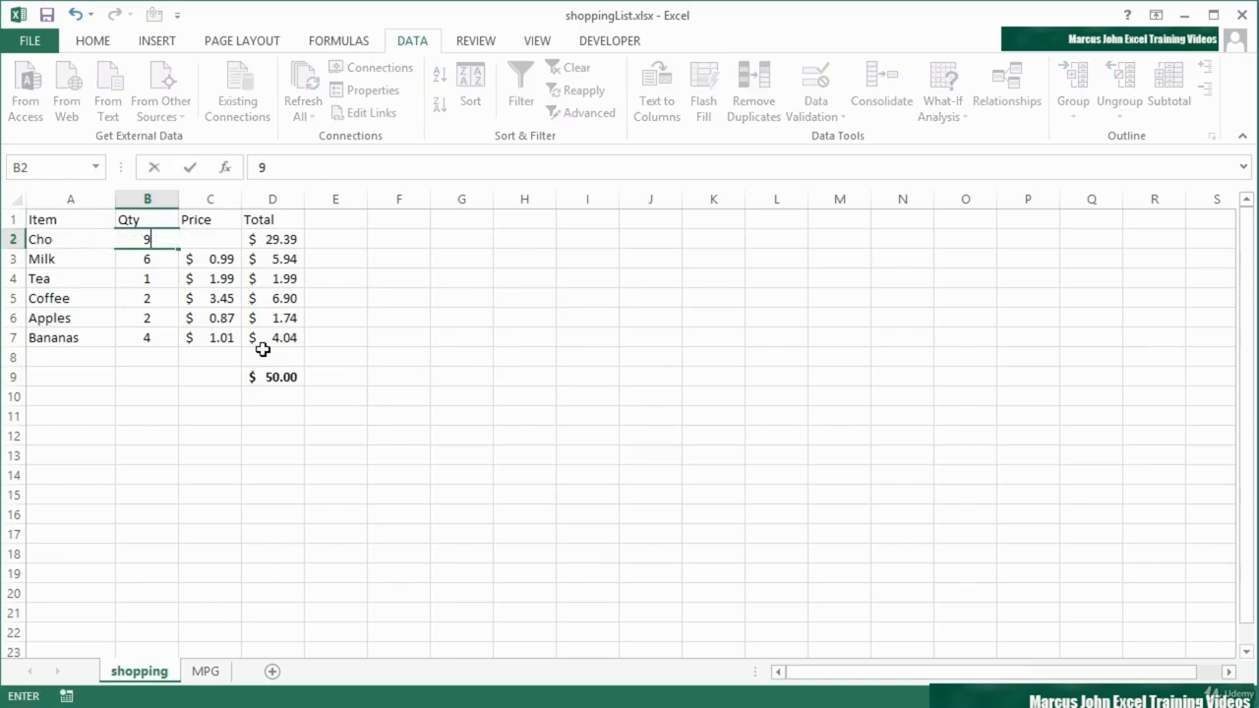
key("Return")
key("Up")
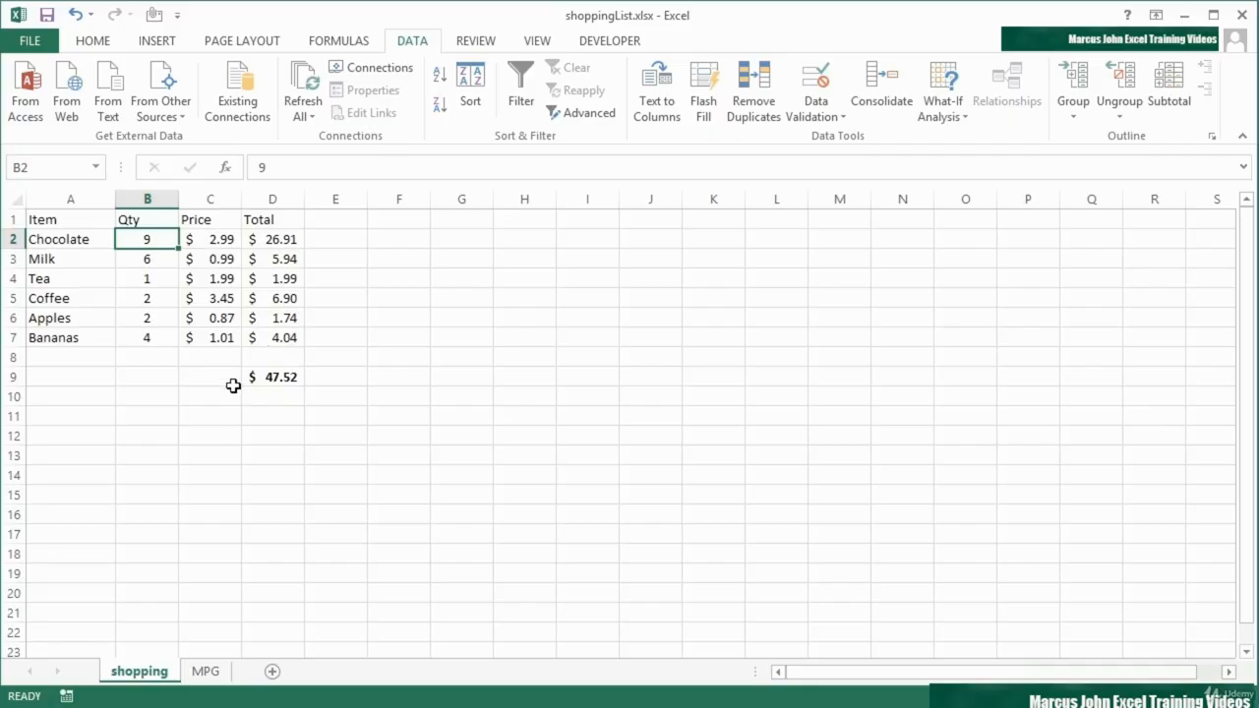
Step: Run Goal Seek on the grand total in D9 with target value 50, changing the Apples quantity in B6, and accept the solution
left_click(286, 371)
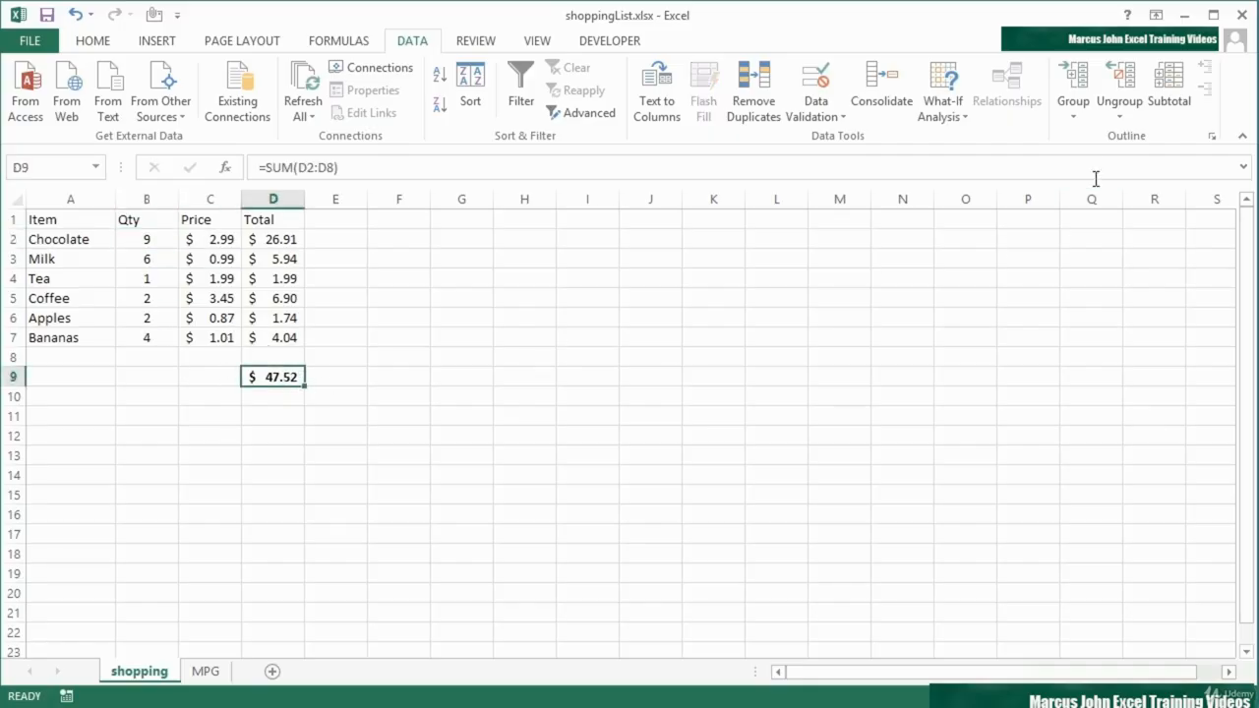
left_click(946, 118)
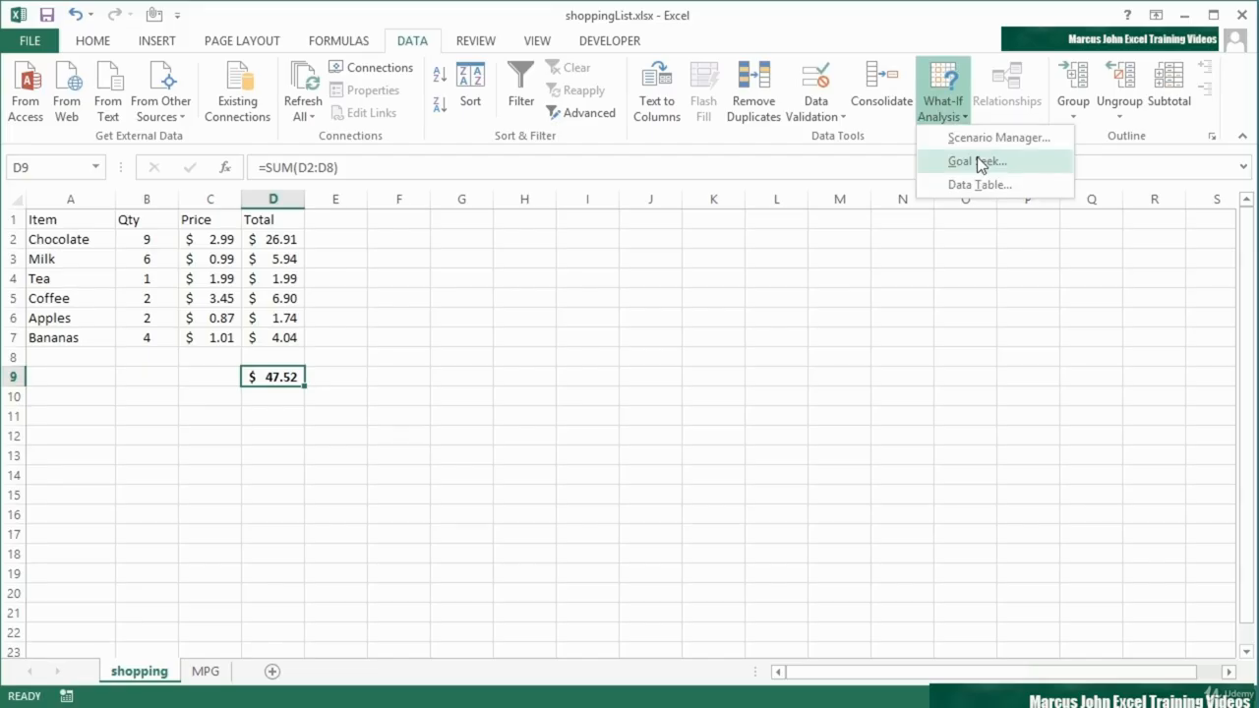
left_click(976, 159)
left_click(555, 317)
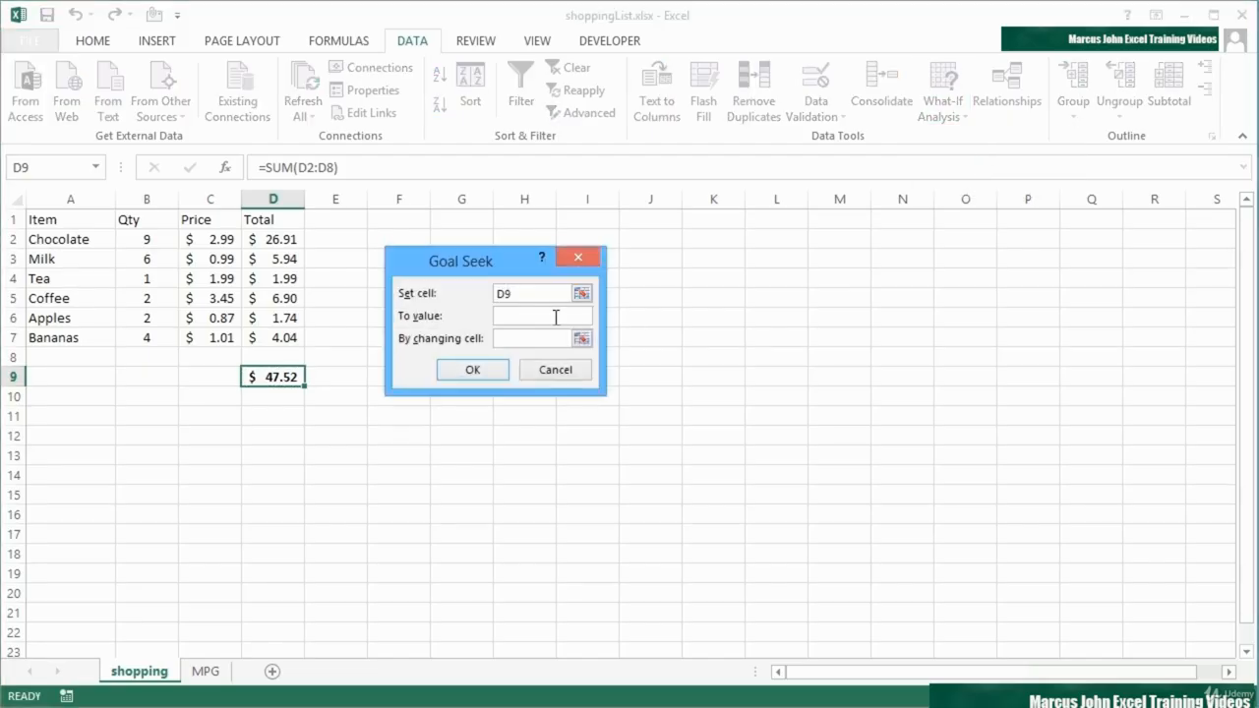
type("50")
left_click(524, 339)
left_click(162, 318)
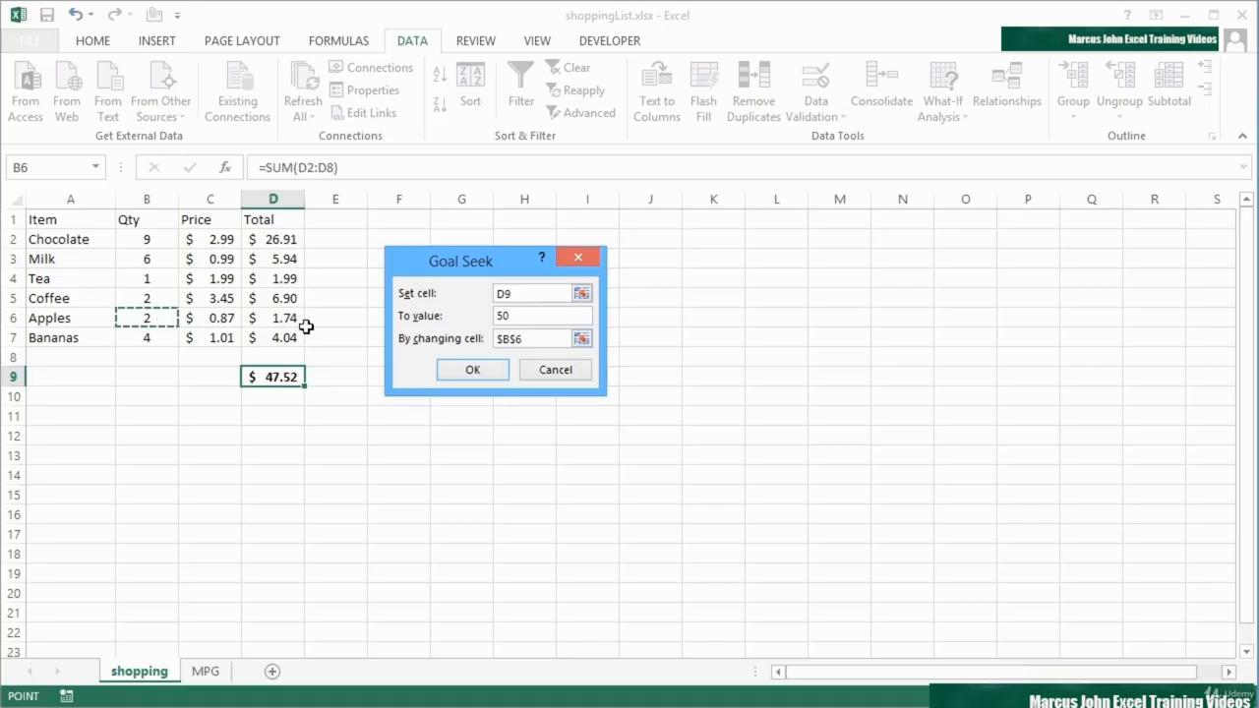
left_click(488, 370)
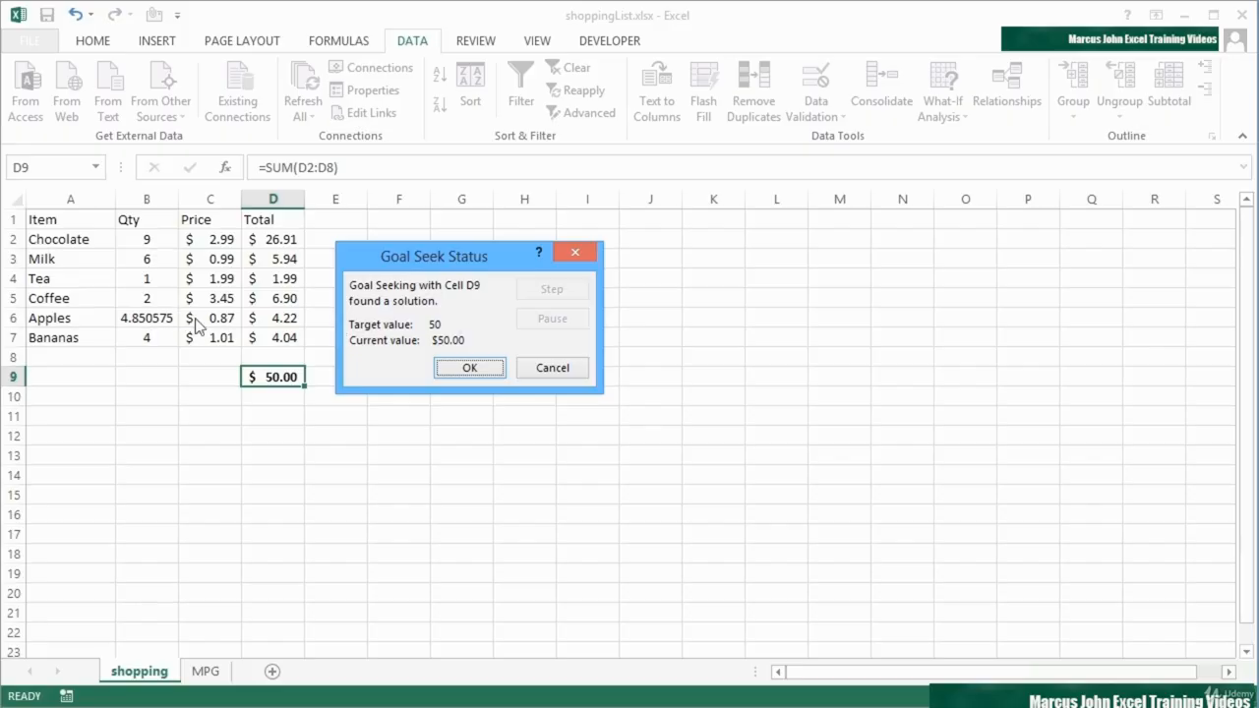
left_click(481, 369)
Step: Replace the Apples quantity in B6 with the whole number 4
left_click(167, 317)
type("4")
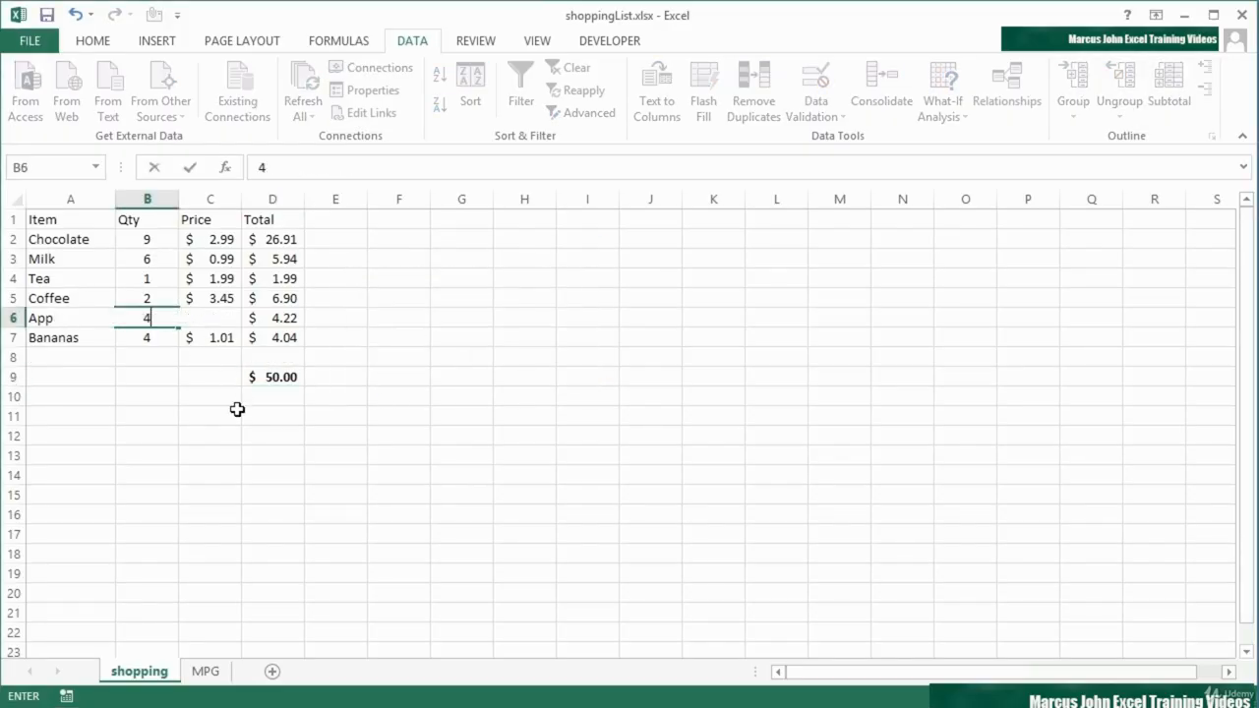
key("Return")
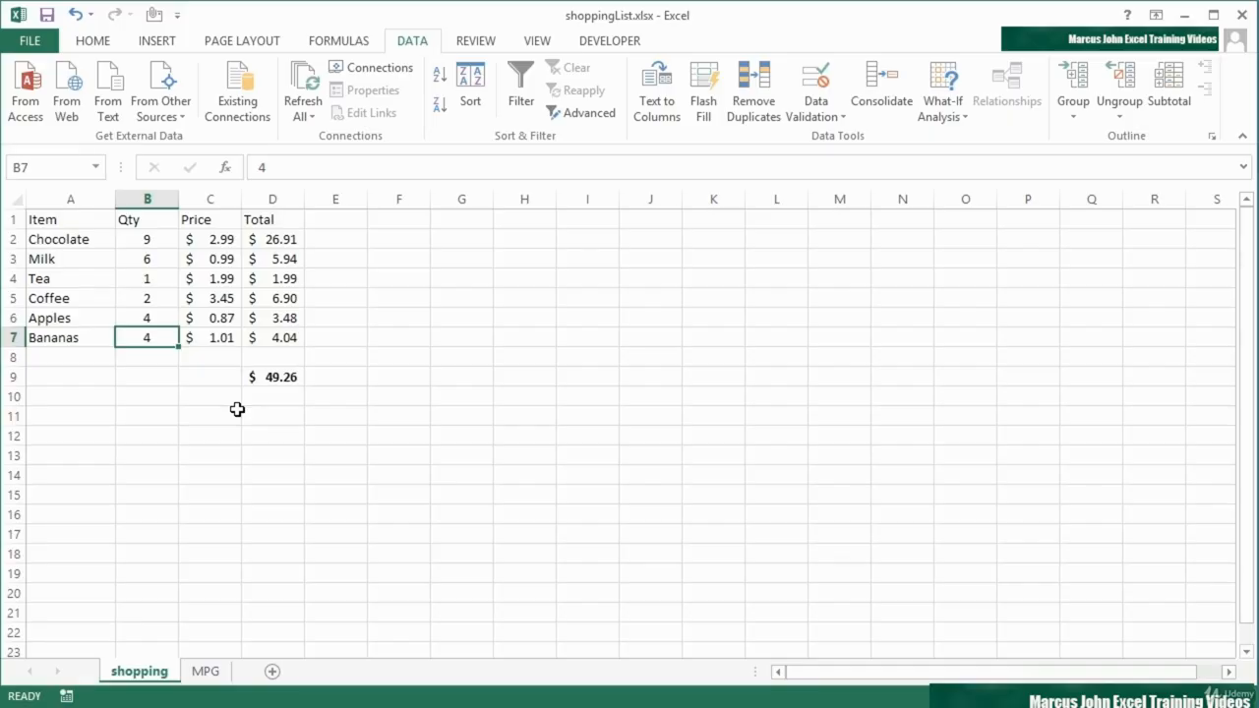
Step: Switch to the MPG sheet and go through the car's input values above the weekly cost, up to the MPG value in B2
left_click(207, 673)
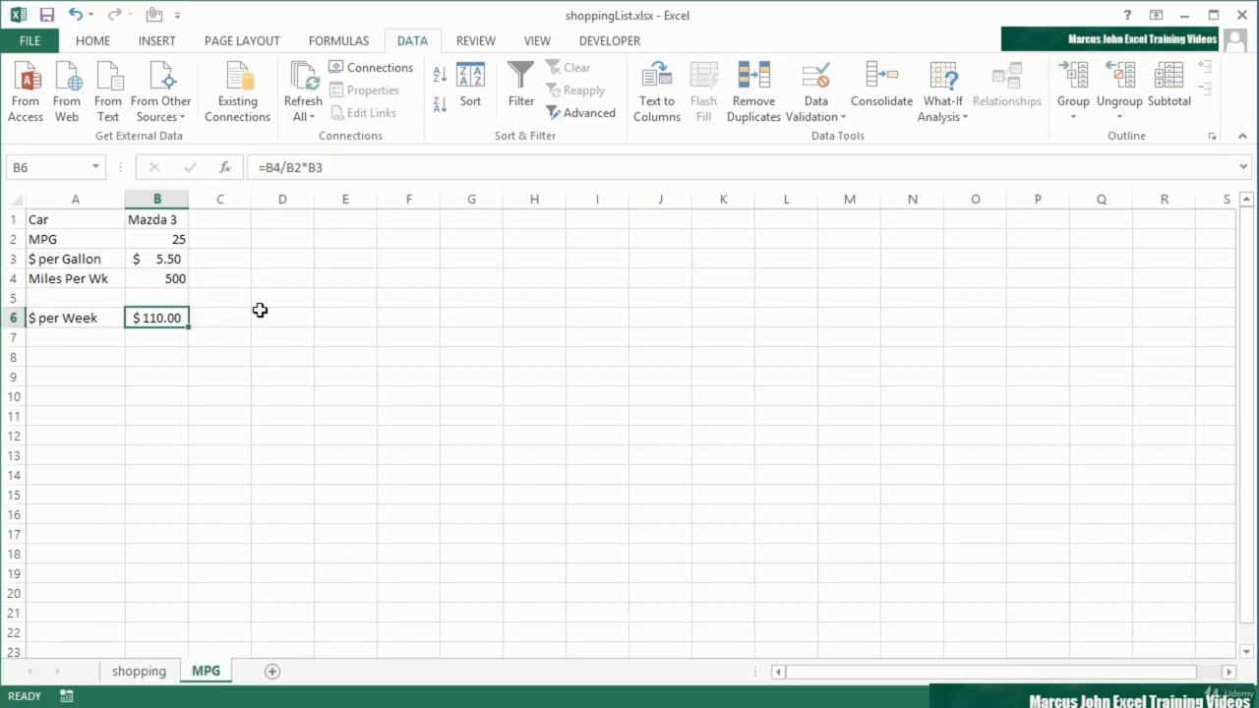
key("Up")
key("Up")
key("Up")
key("Up")
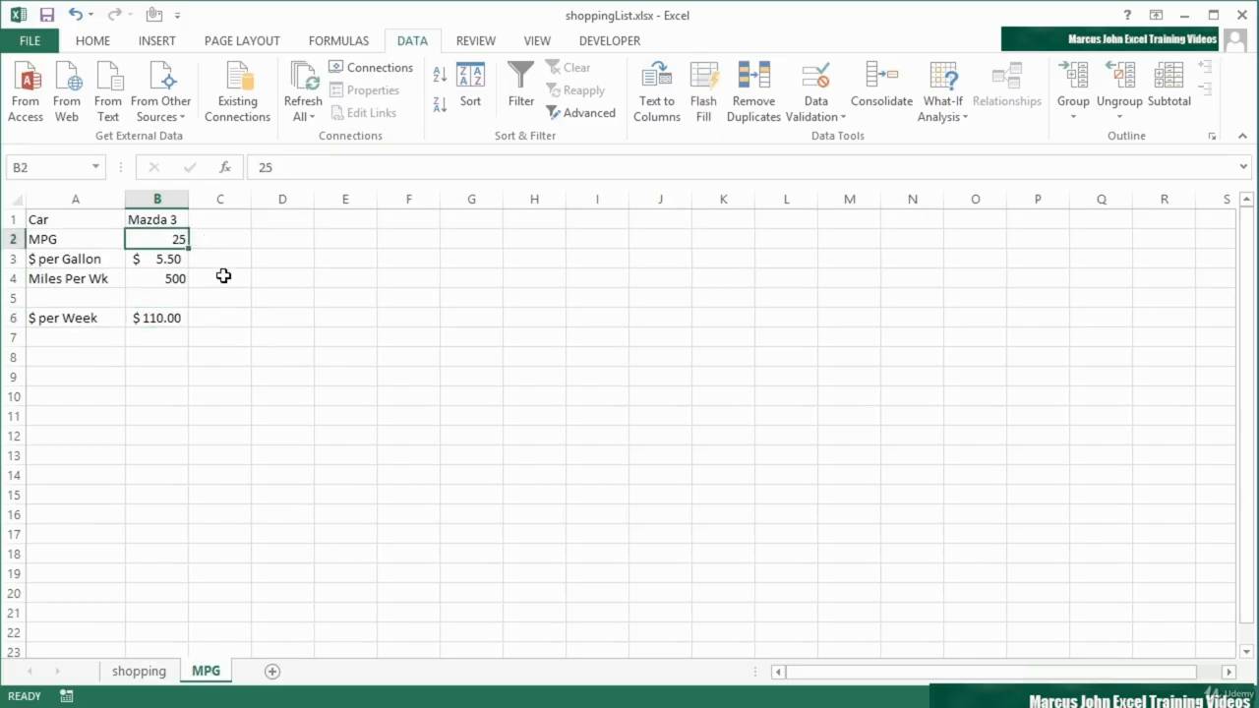
Step: Examine the price per gallon in B3, the miles per week in B4 and the weekly cost formula in B6
left_click(172, 258)
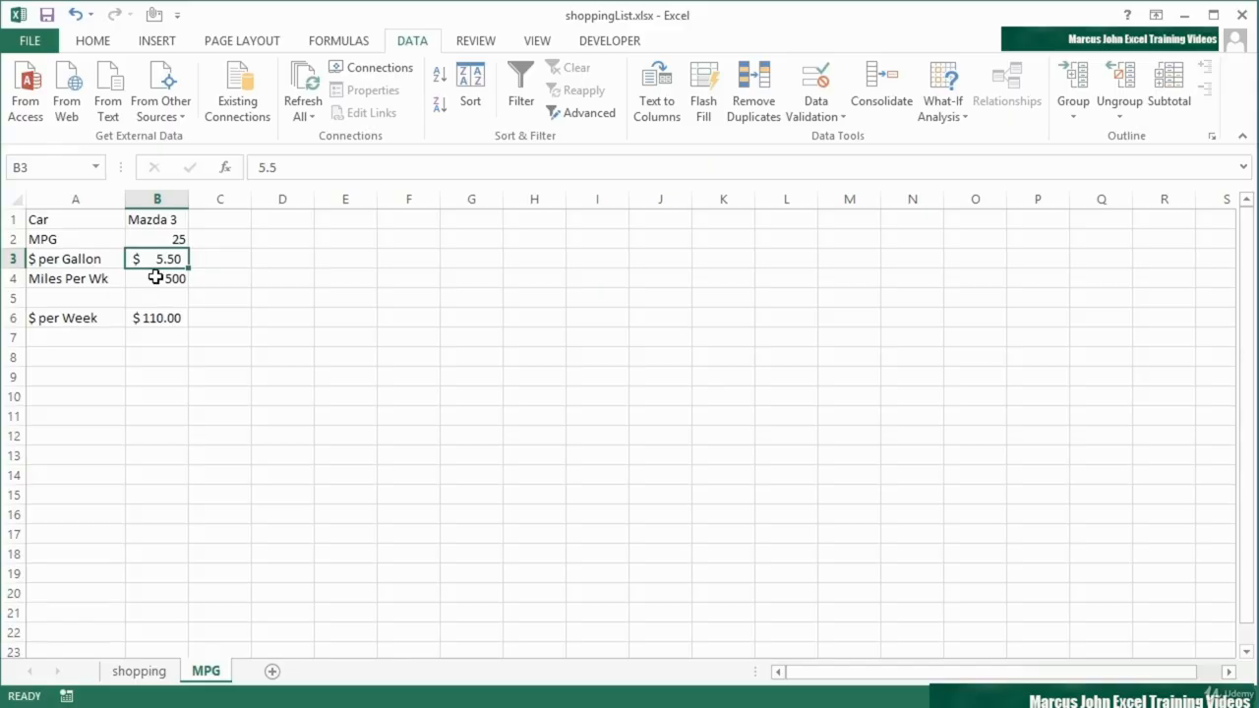
left_click(156, 277)
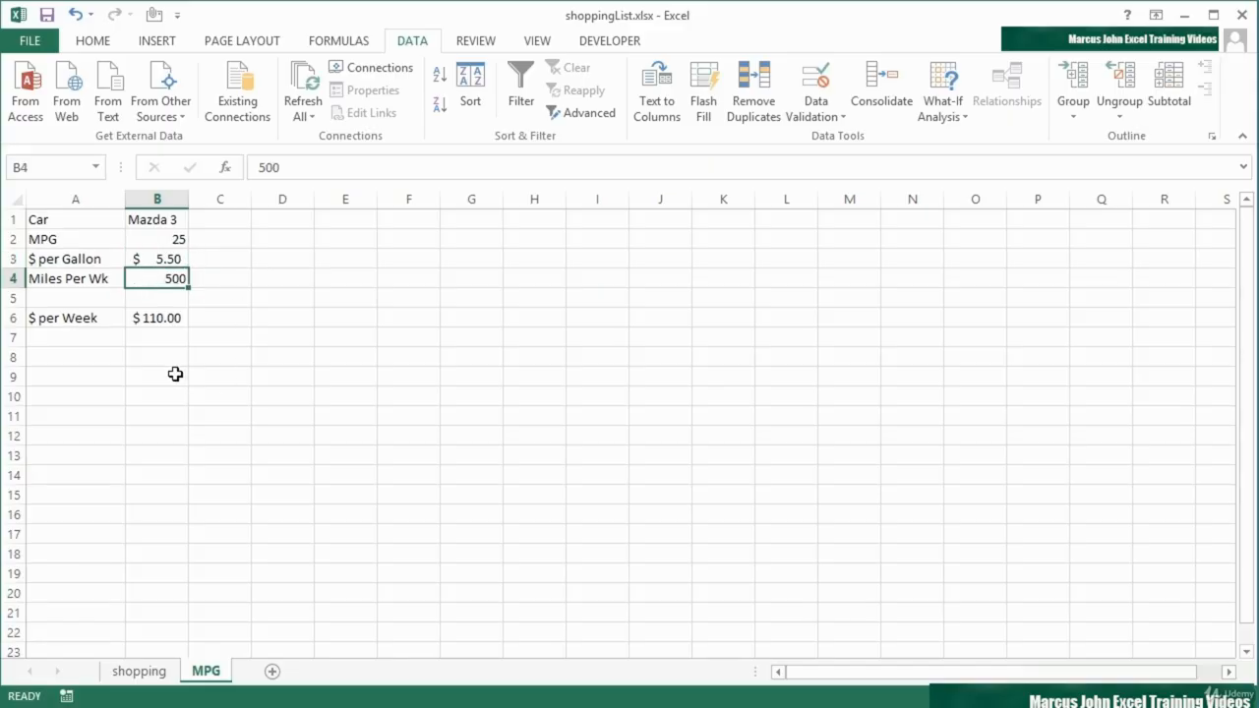
left_click(163, 318)
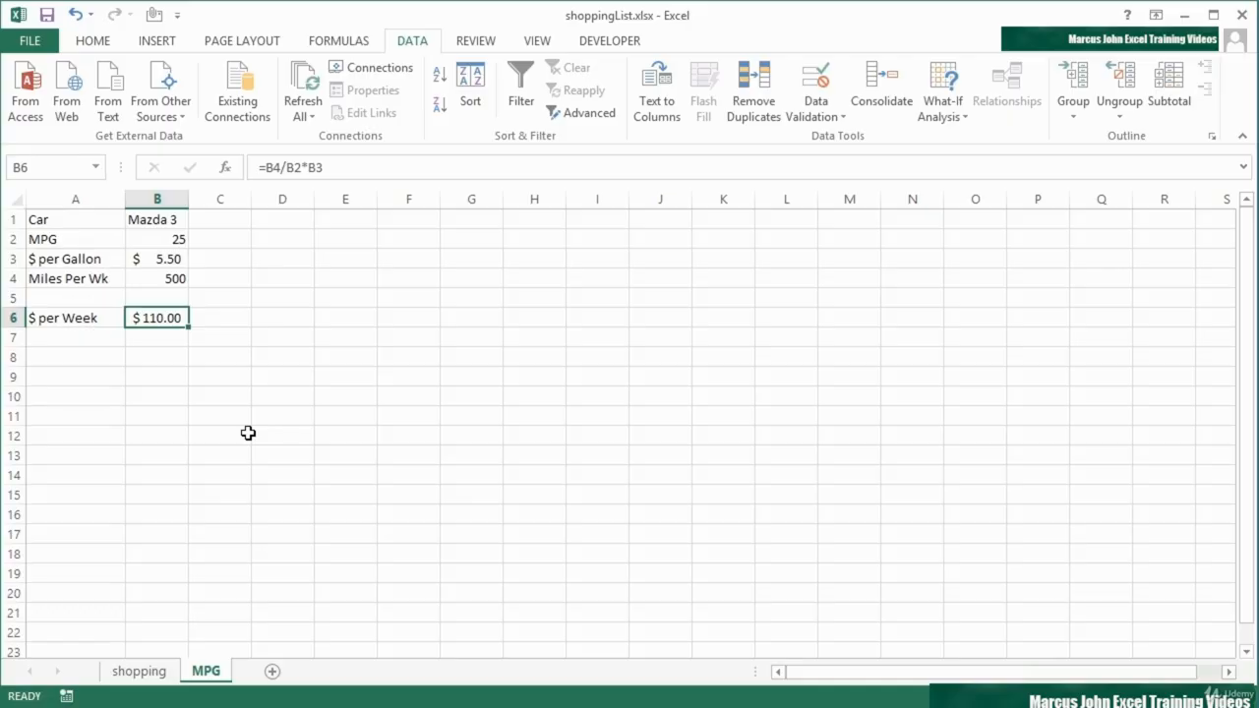
Step: Try Goal Seek on the weekly cost in B6 with target value 100, changing the price per gallon in B3, and undo the accepted solution
left_click(942, 102)
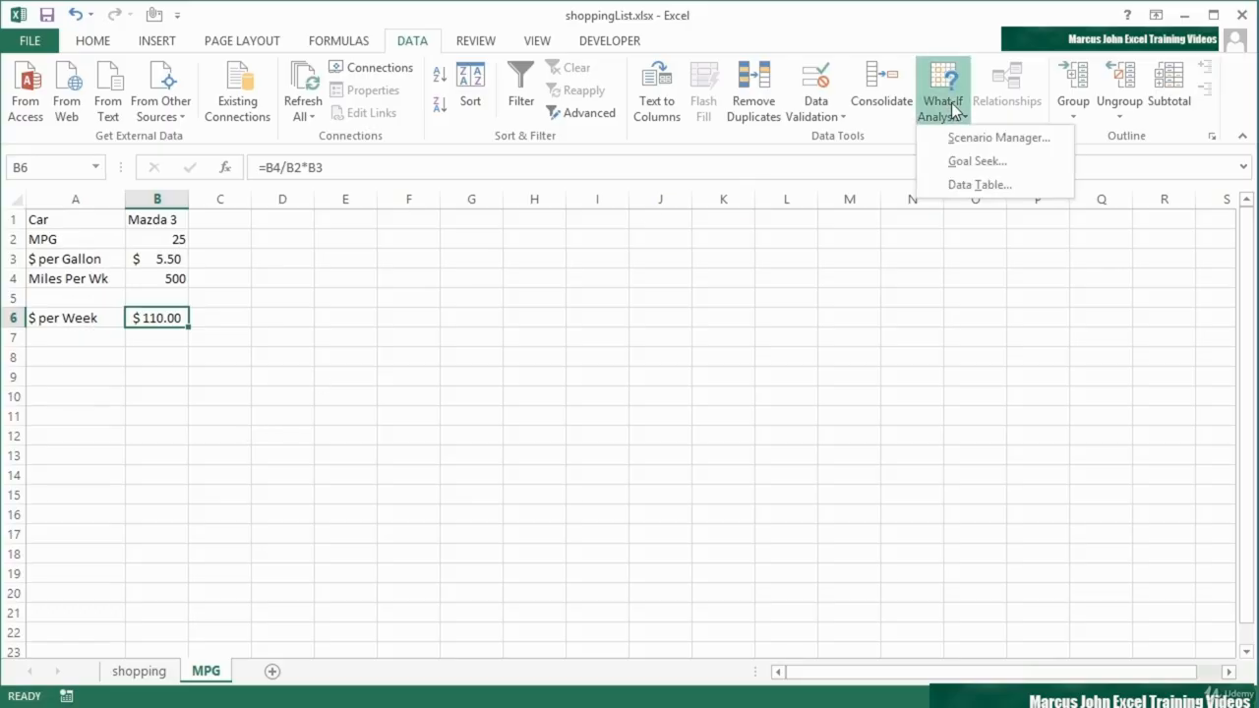
left_click(973, 161)
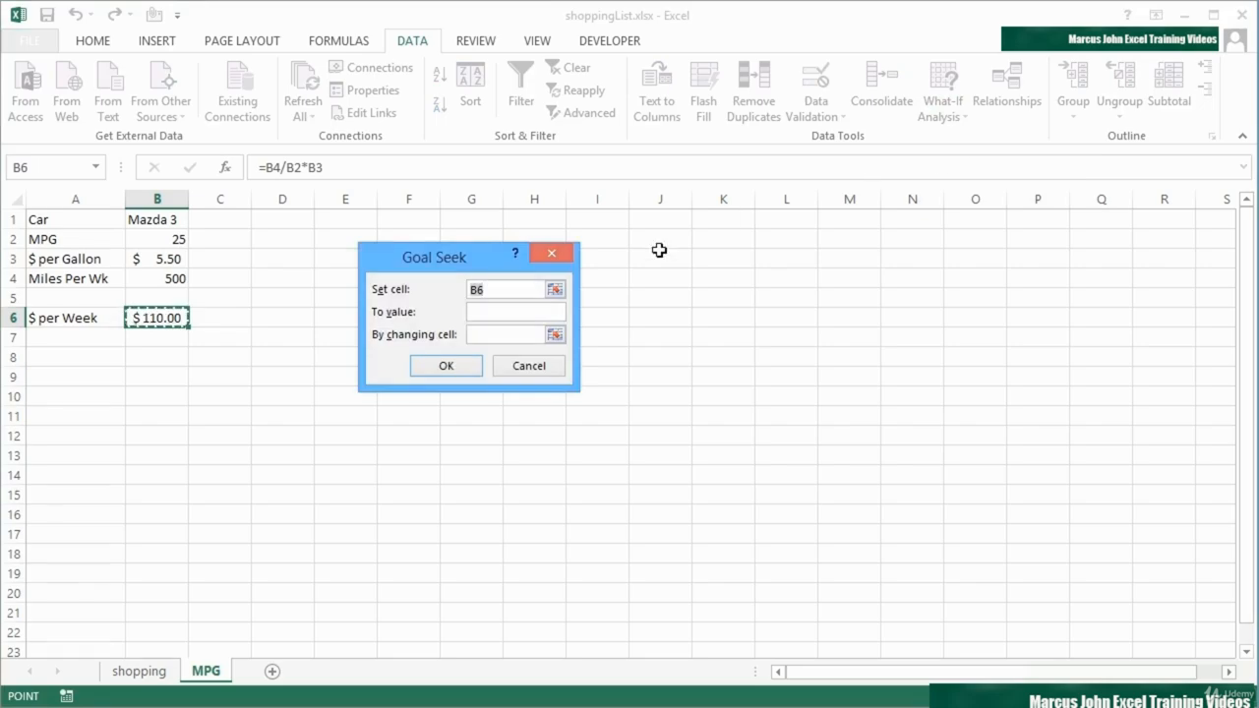
left_click(489, 313)
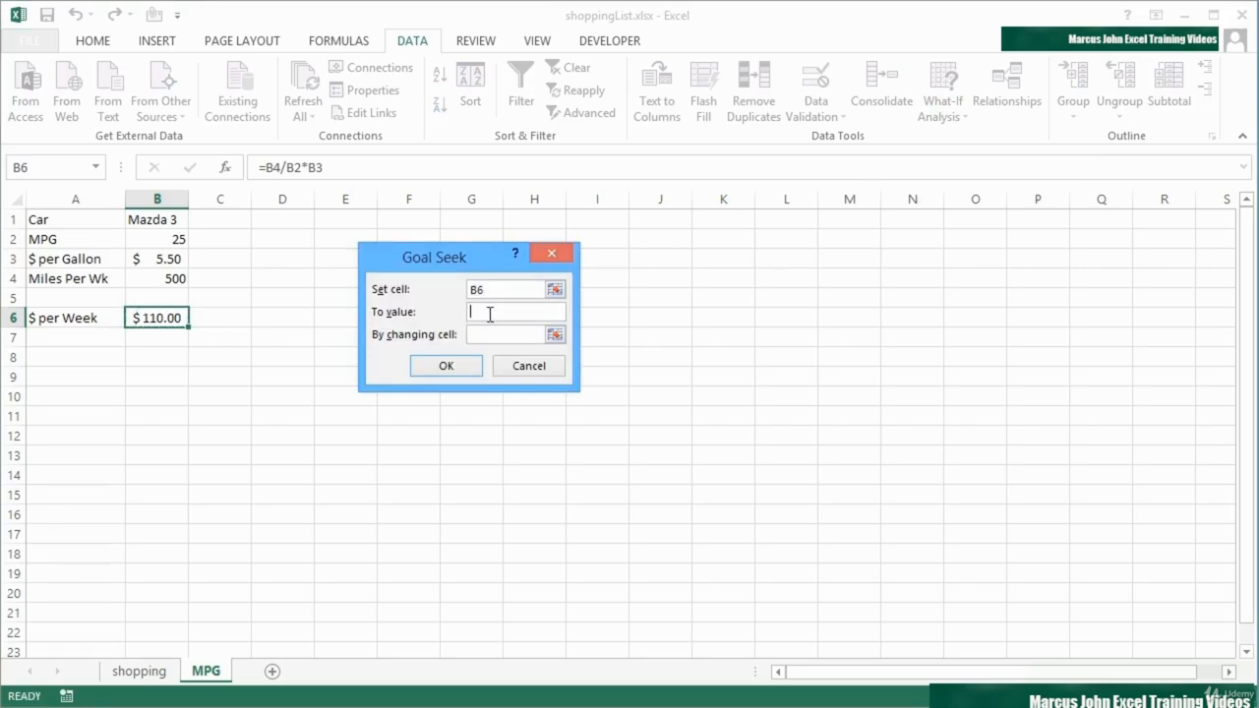
type("100")
left_click(484, 335)
left_click(170, 258)
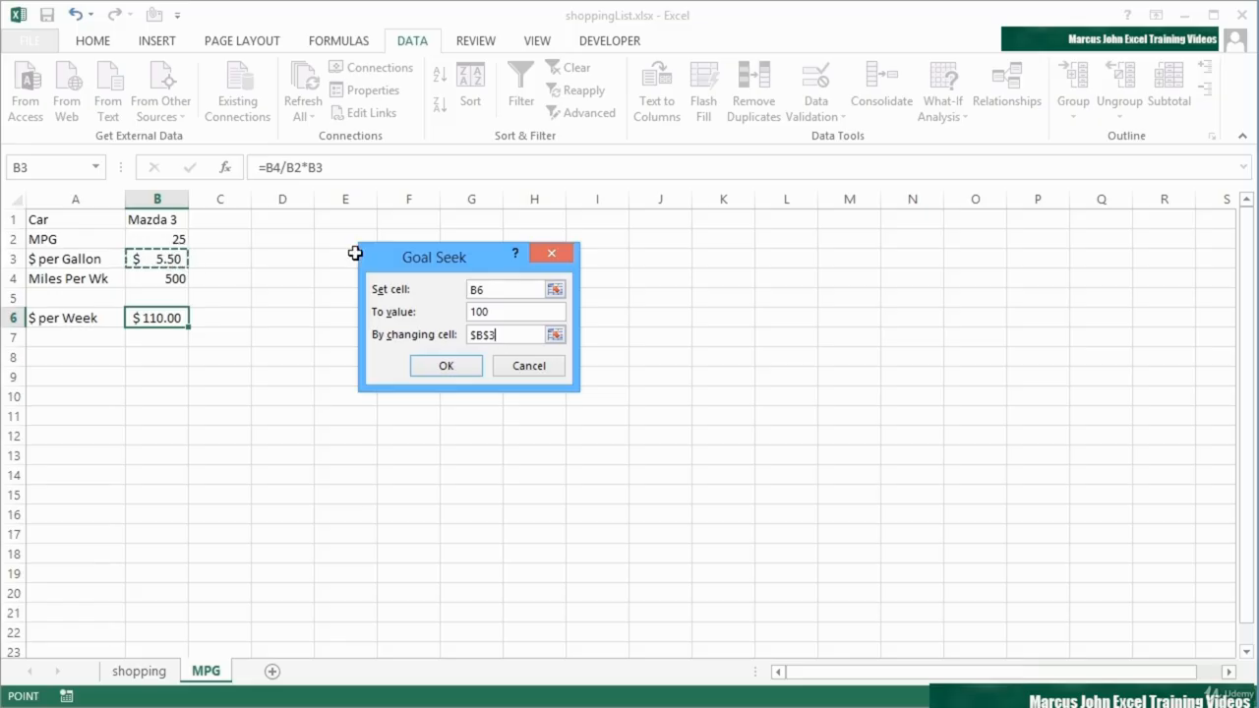
left_click(450, 366)
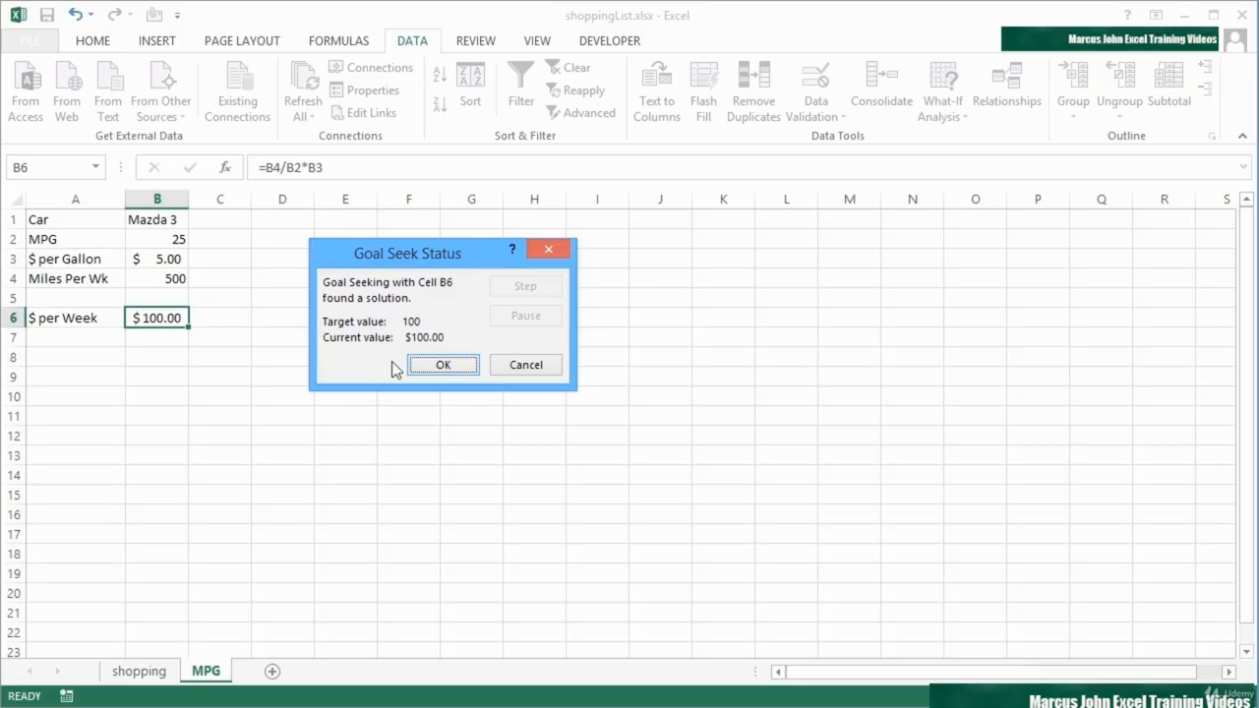
left_click(442, 364)
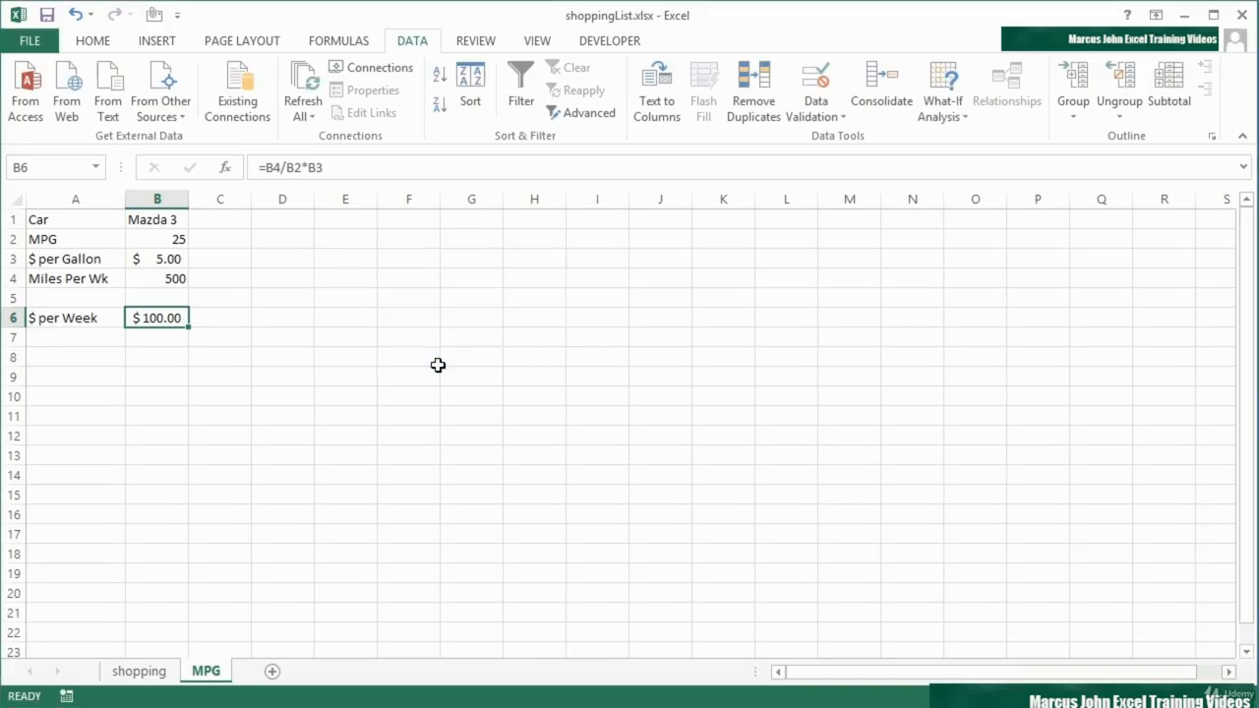
left_click(75, 15)
Step: Run Goal Seek on the weekly cost in B6 with target value 100, changing the miles per week in B4, and accept the solution
left_click(946, 108)
left_click(969, 160)
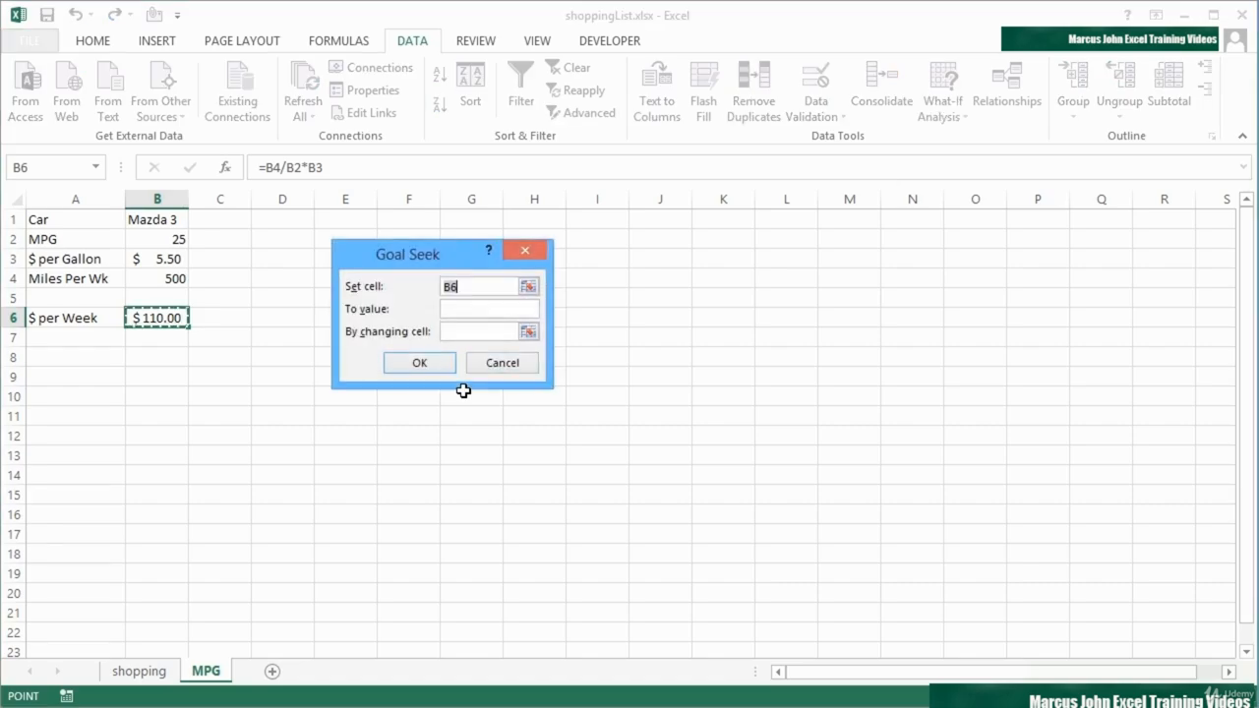
left_click(476, 311)
type("100")
left_click(471, 332)
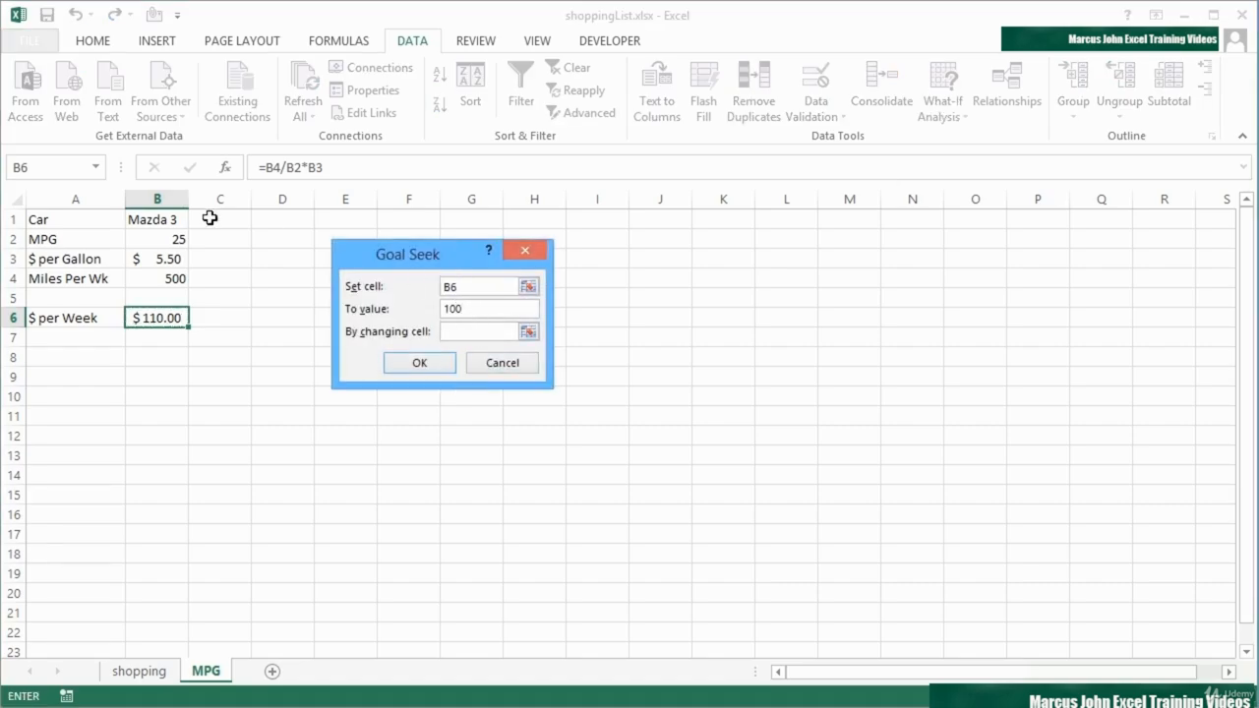
left_click(173, 277)
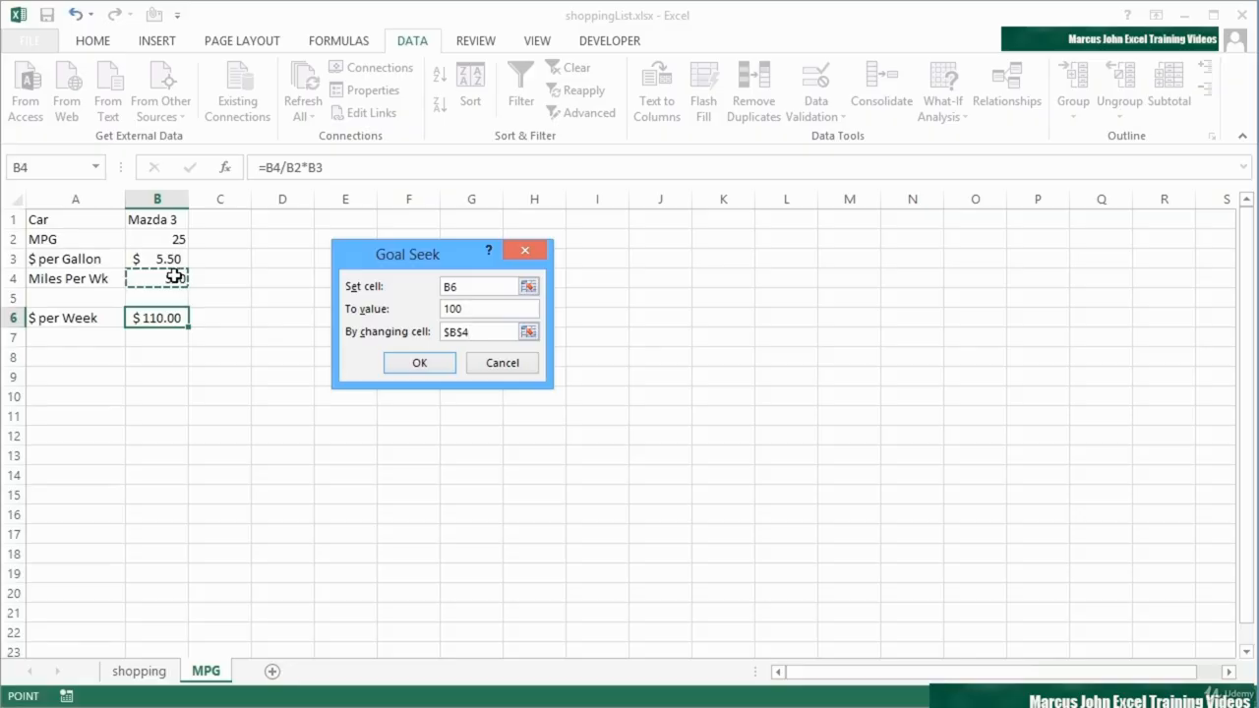
left_click(420, 363)
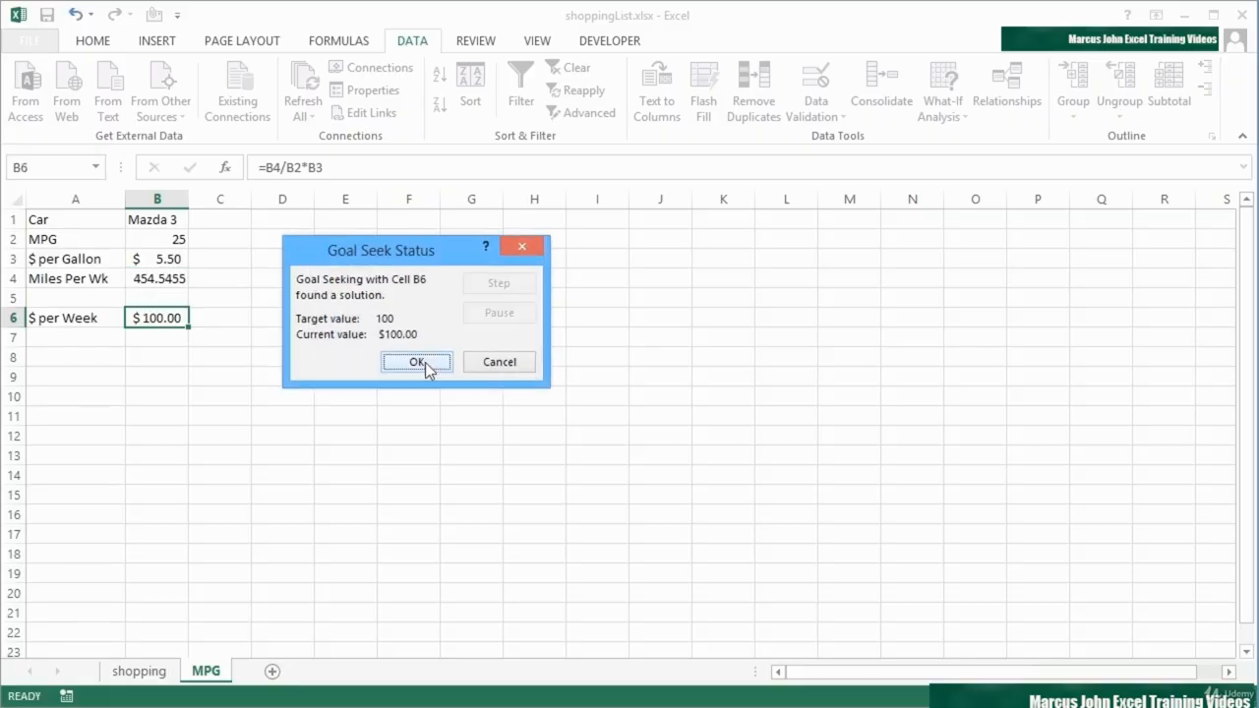
left_click(424, 361)
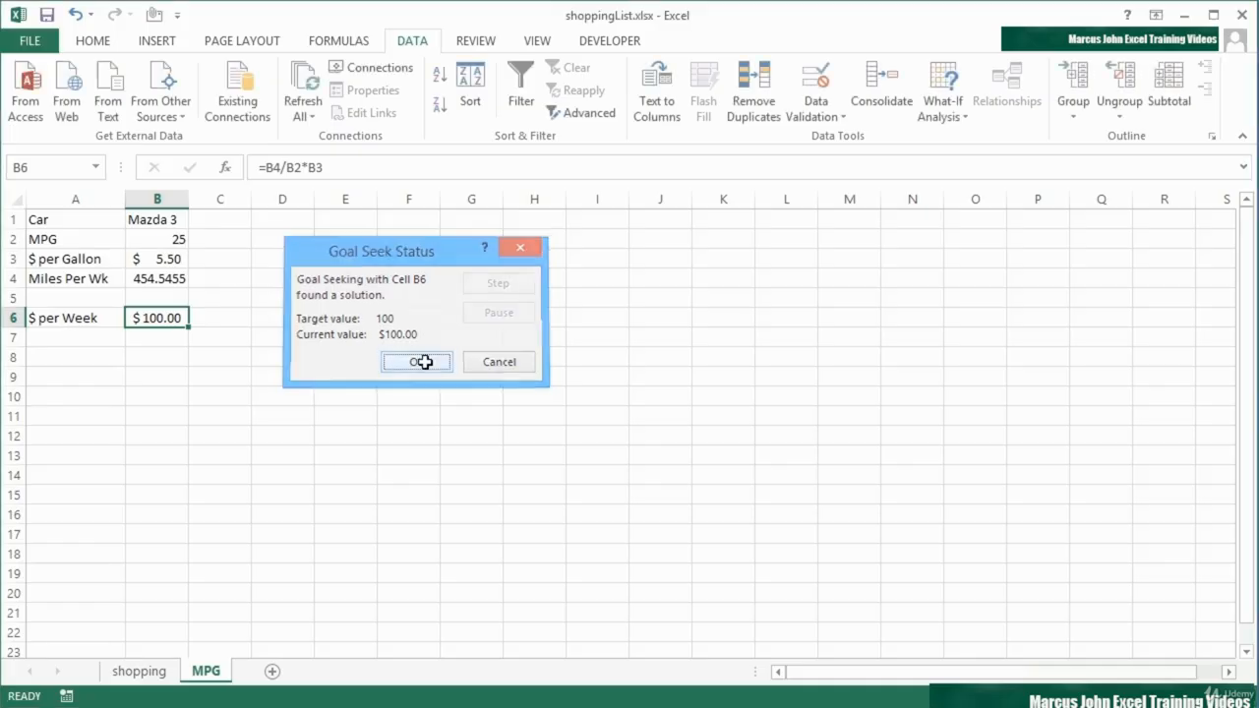